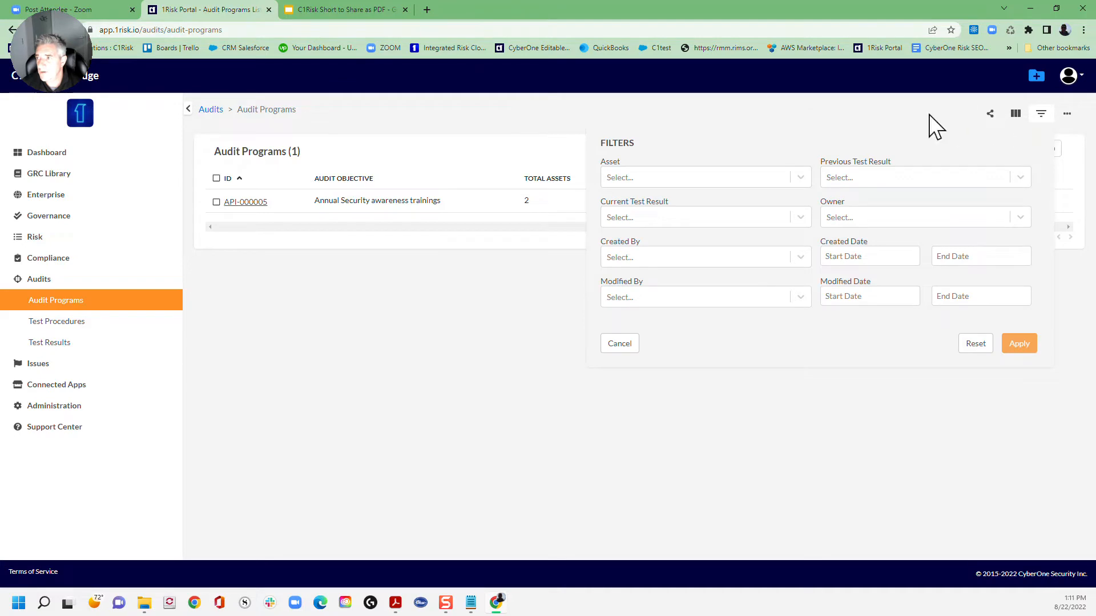
# View the column options of the audit programs list and open a blank form for a new audit program.
pyautogui.click(1016, 114)
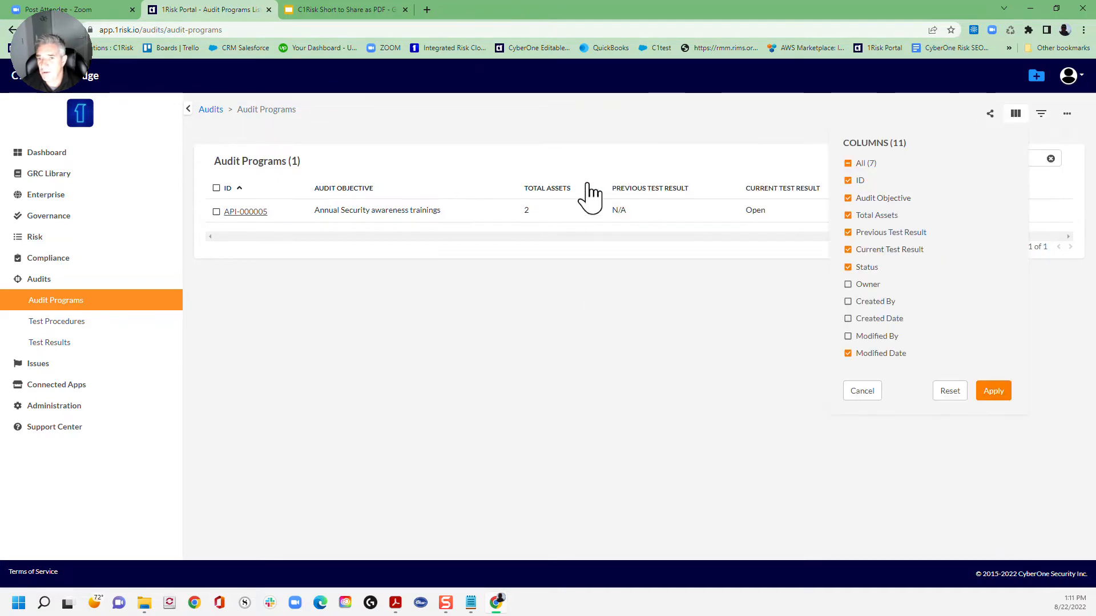
pyautogui.click(640, 133)
pyautogui.click(1066, 116)
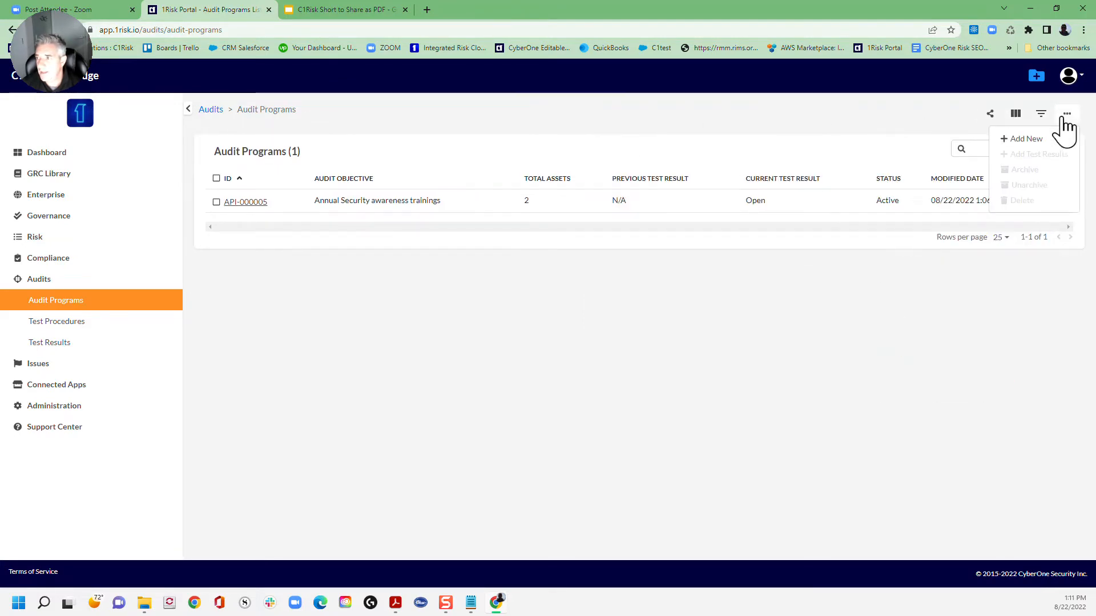
pyautogui.click(1027, 139)
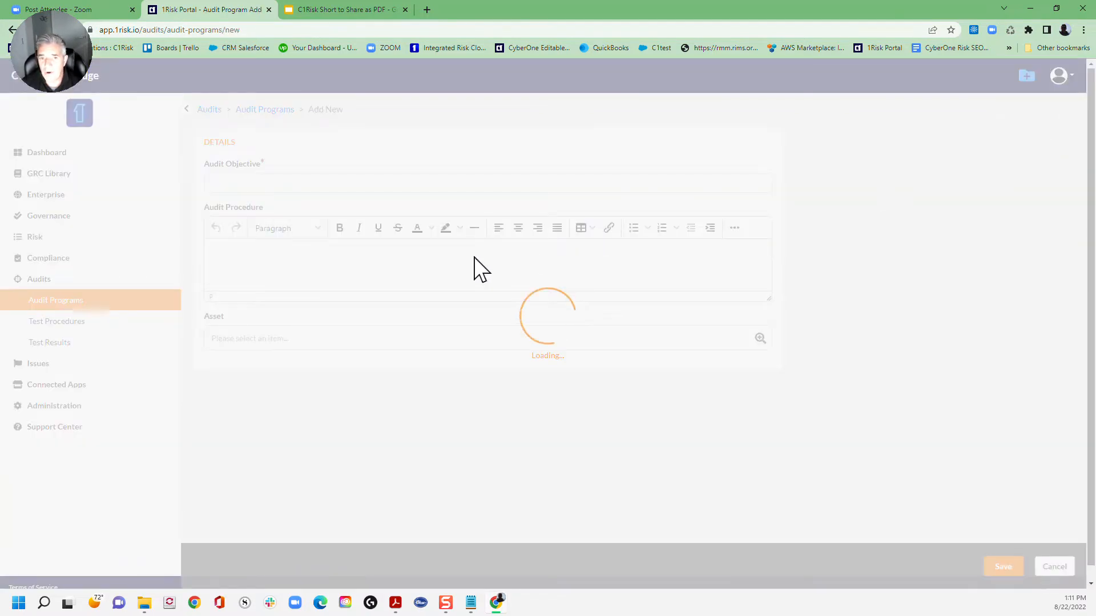
pyautogui.click(242, 181)
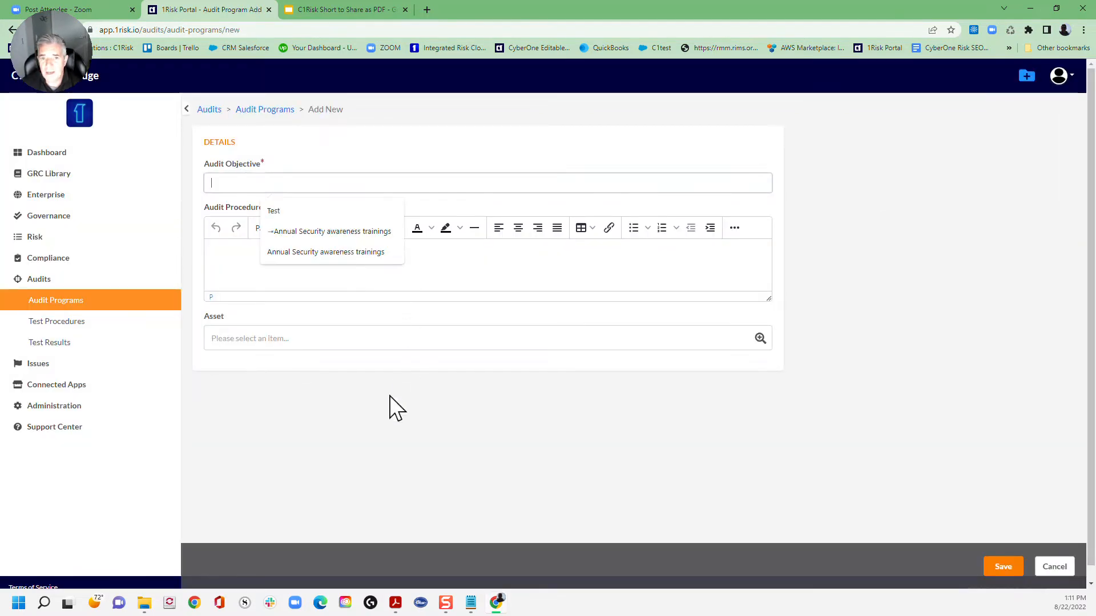
pyautogui.click(451, 282)
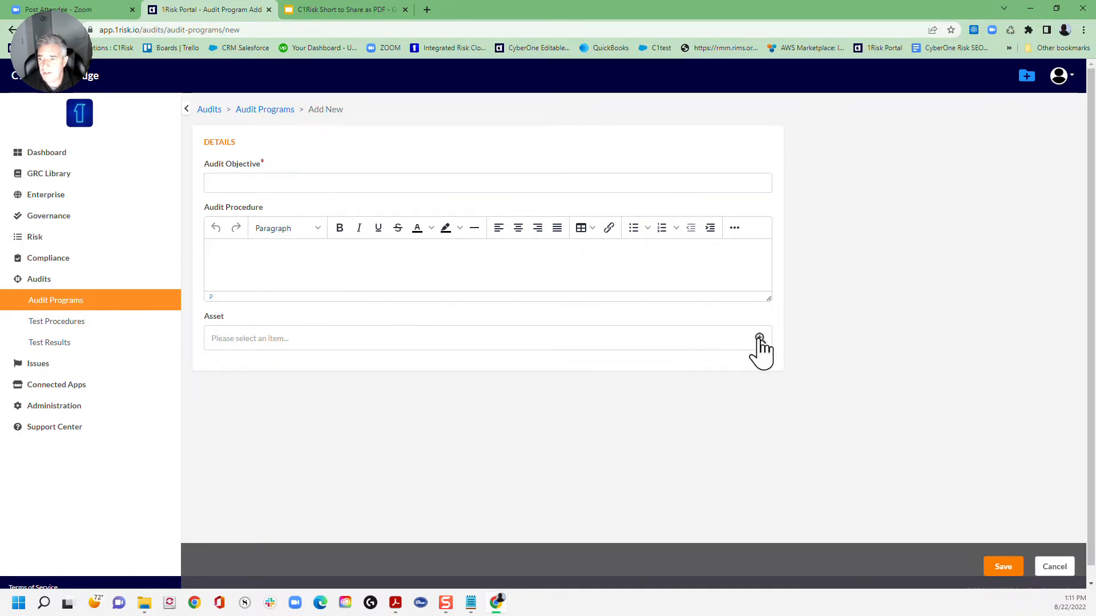
# Open the Enterprise assets list in a separate browser tab to view the applications.
pyautogui.click(55, 199)
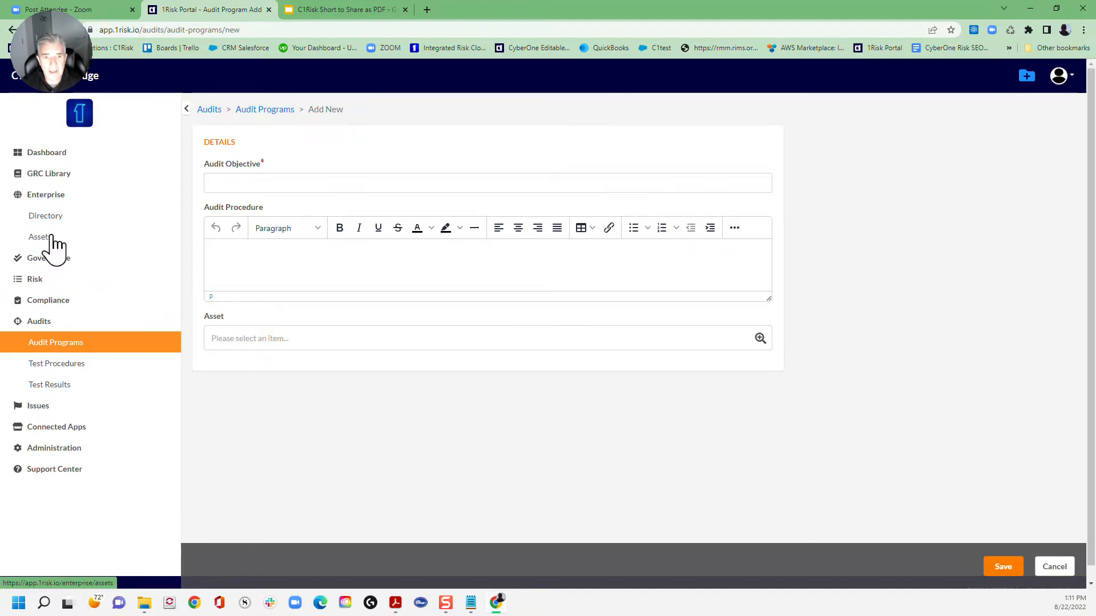
pyautogui.middleClick(52, 237)
pyautogui.click(313, 20)
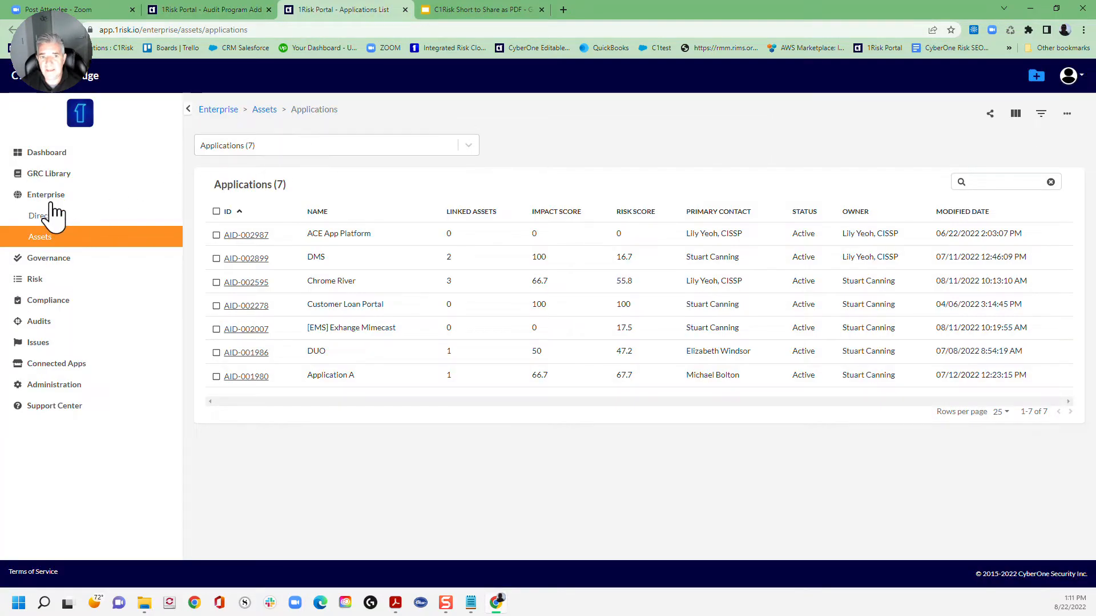
# Try choosing the Chrome River and VS Vendor assets for the new audit program, and return to the audit programs list.
pyautogui.click(222, 10)
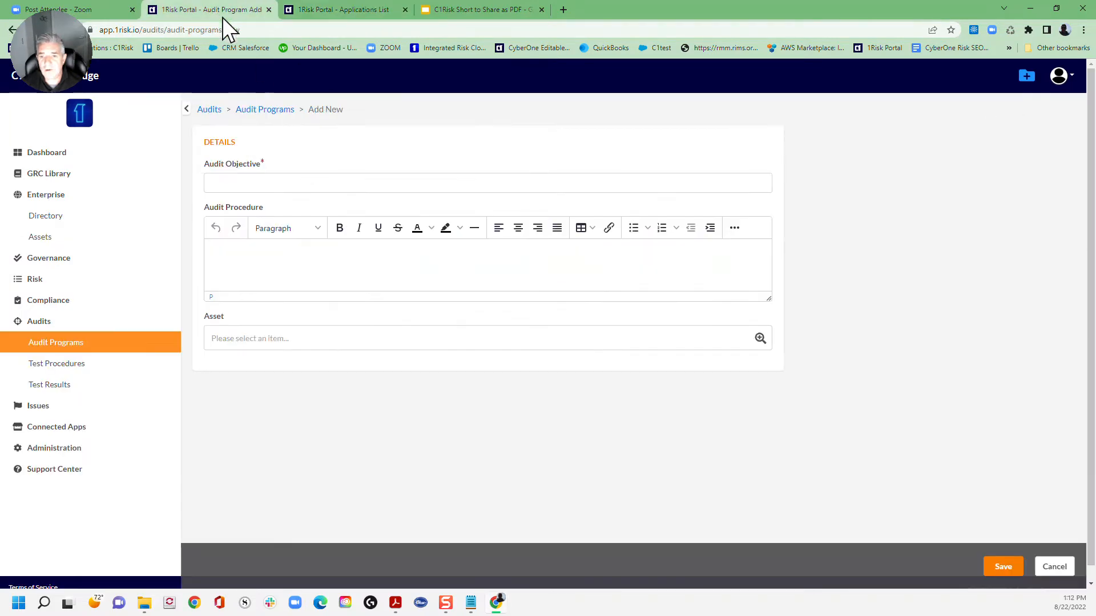
pyautogui.click(760, 339)
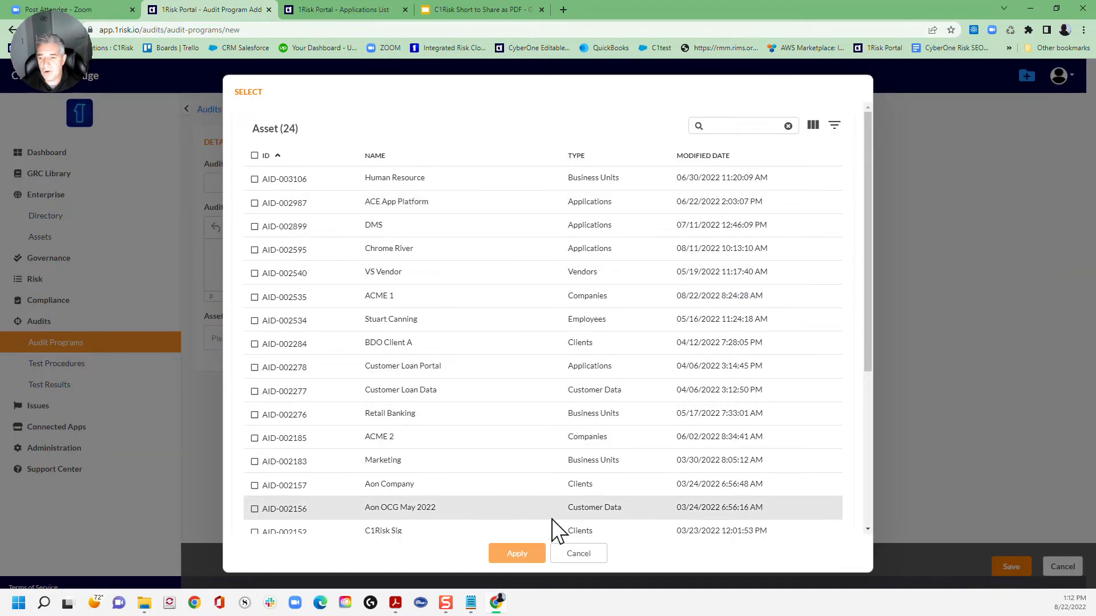
pyautogui.click(254, 250)
pyautogui.click(255, 273)
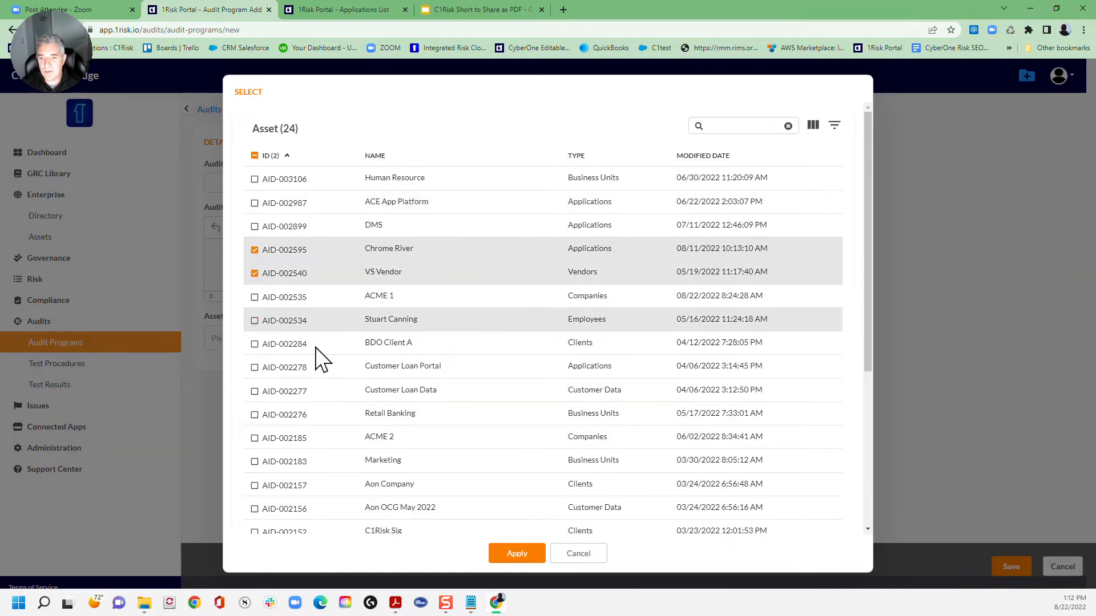
pyautogui.click(571, 561)
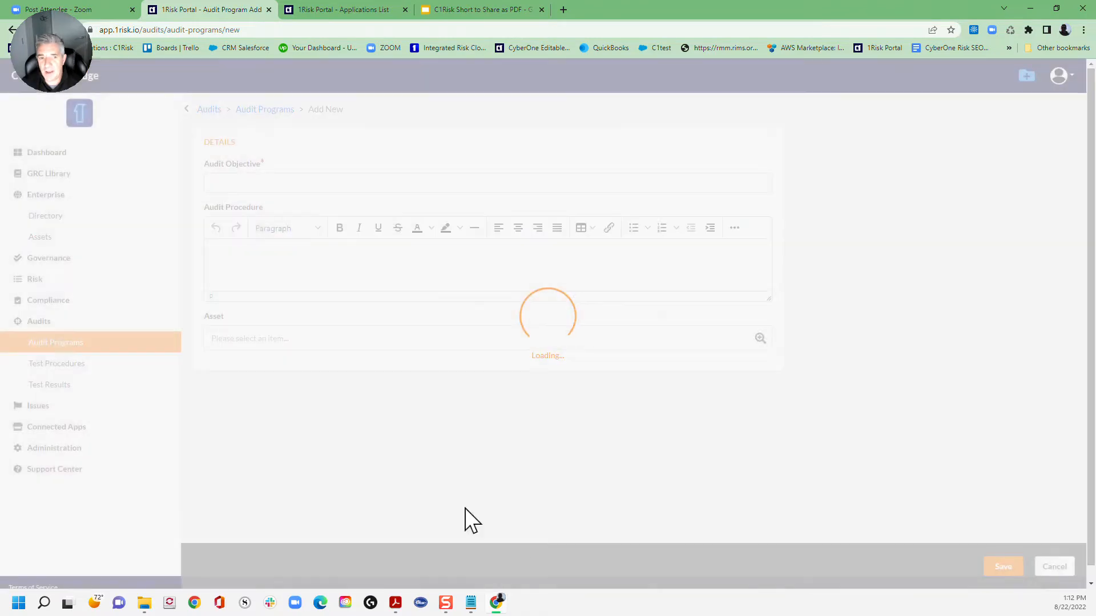
pyautogui.click(56, 343)
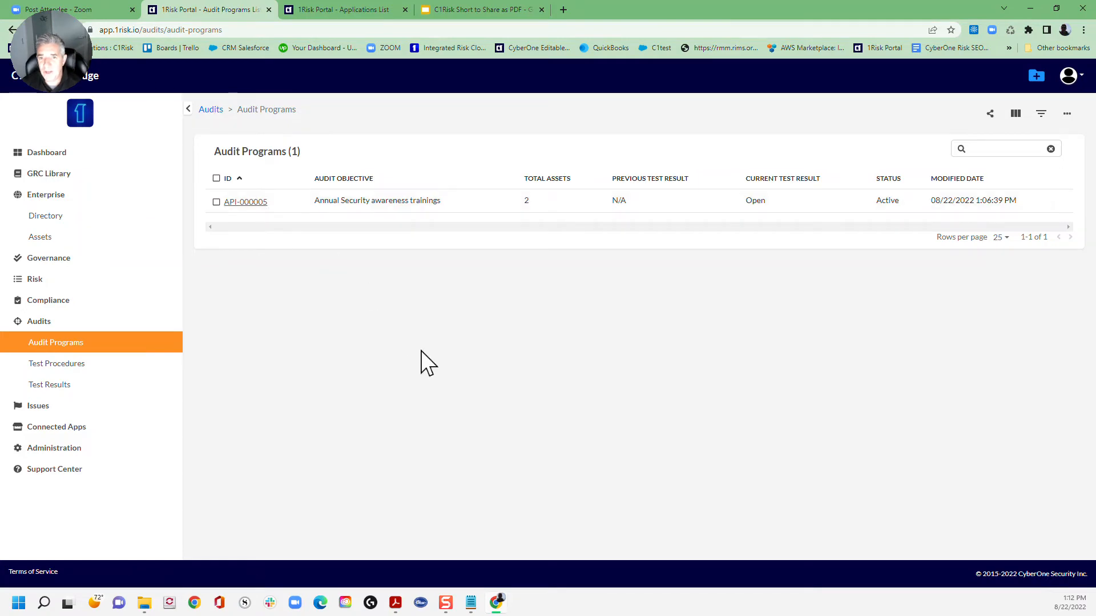
# Open the Annual Security awareness trainings audit program for editing and enlarge its Audit Procedure text box.
pyautogui.click(245, 212)
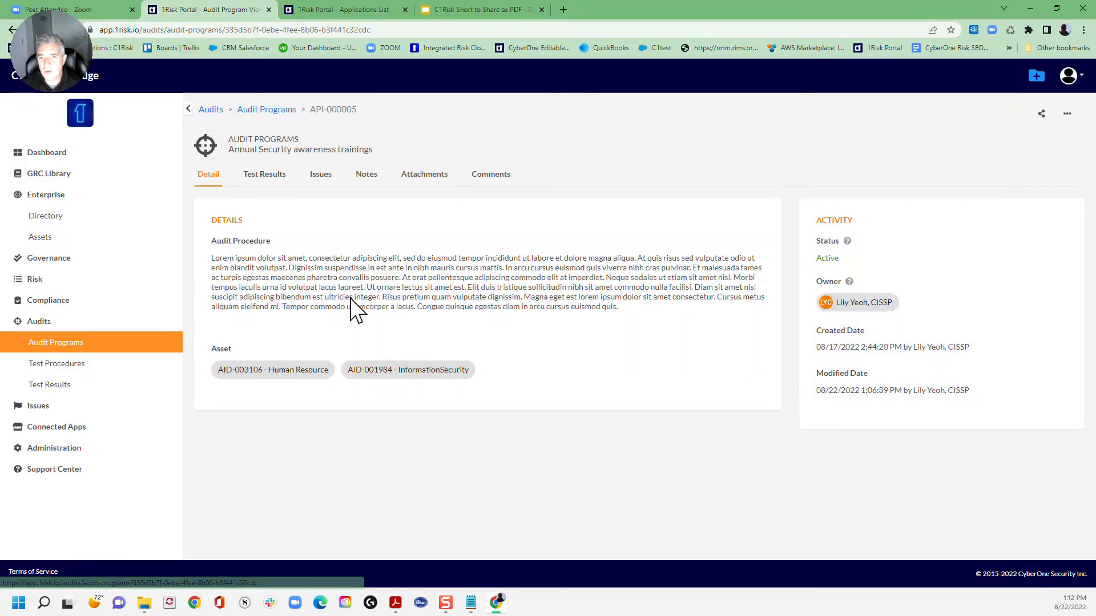
pyautogui.click(1067, 114)
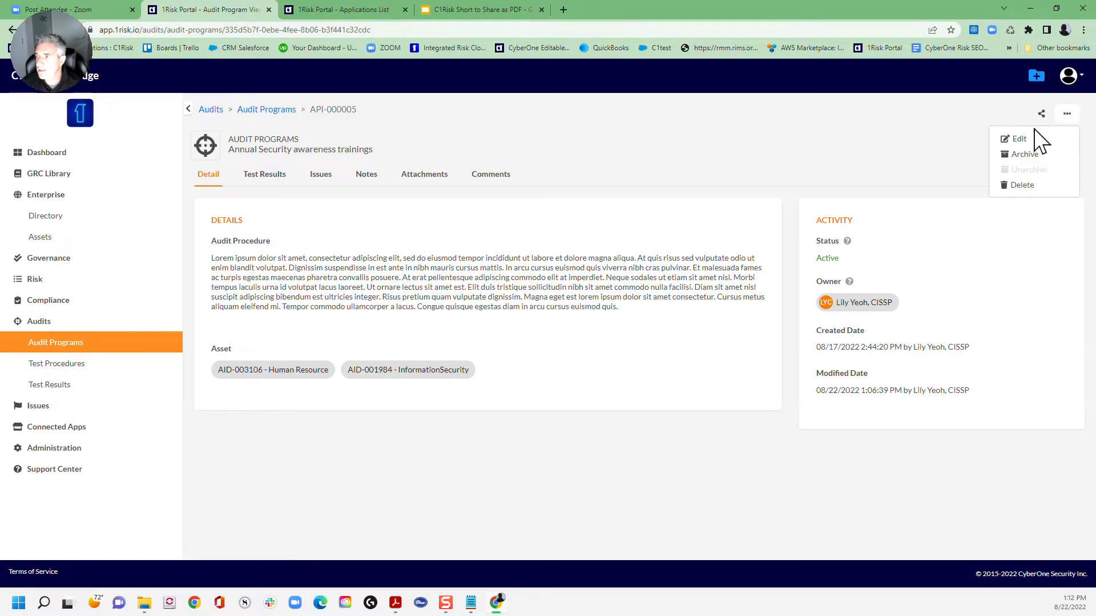
pyautogui.click(1000, 141)
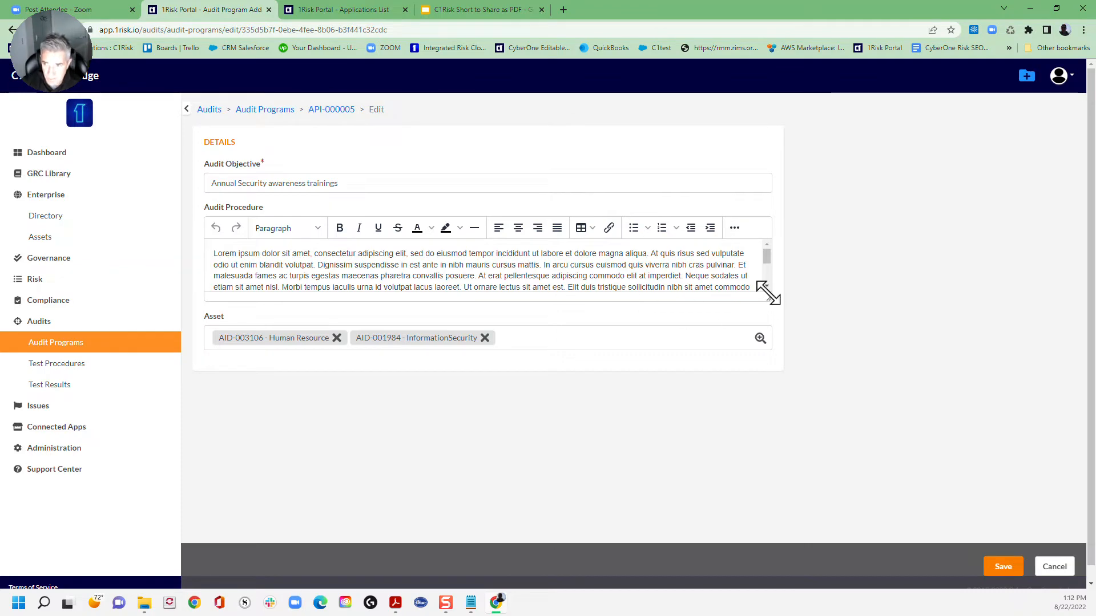
pyautogui.moveTo(769, 294); pyautogui.dragTo(817, 394)
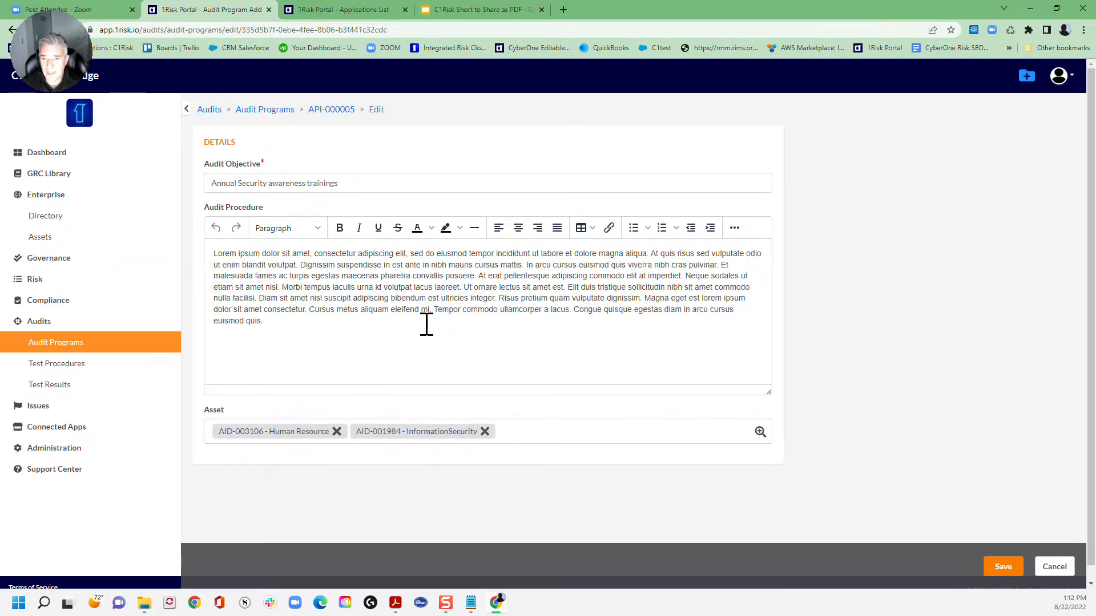
# Check the audit program's asset selection, cancel the asset picker and save the audit program.
pyautogui.scroll(-1, 427, 324)
pyautogui.click(759, 417)
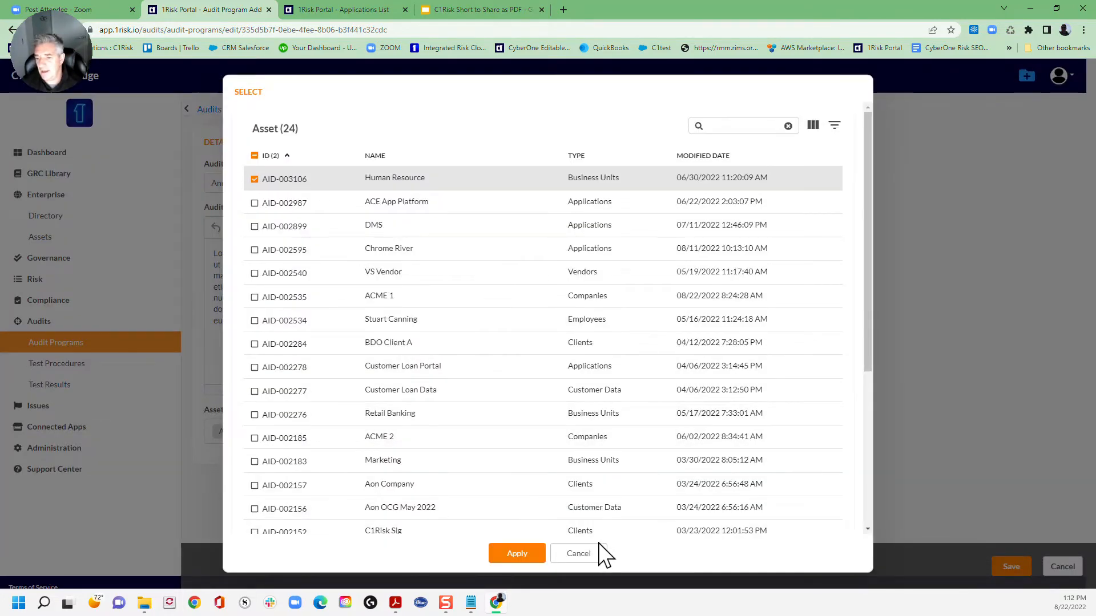
pyautogui.click(586, 551)
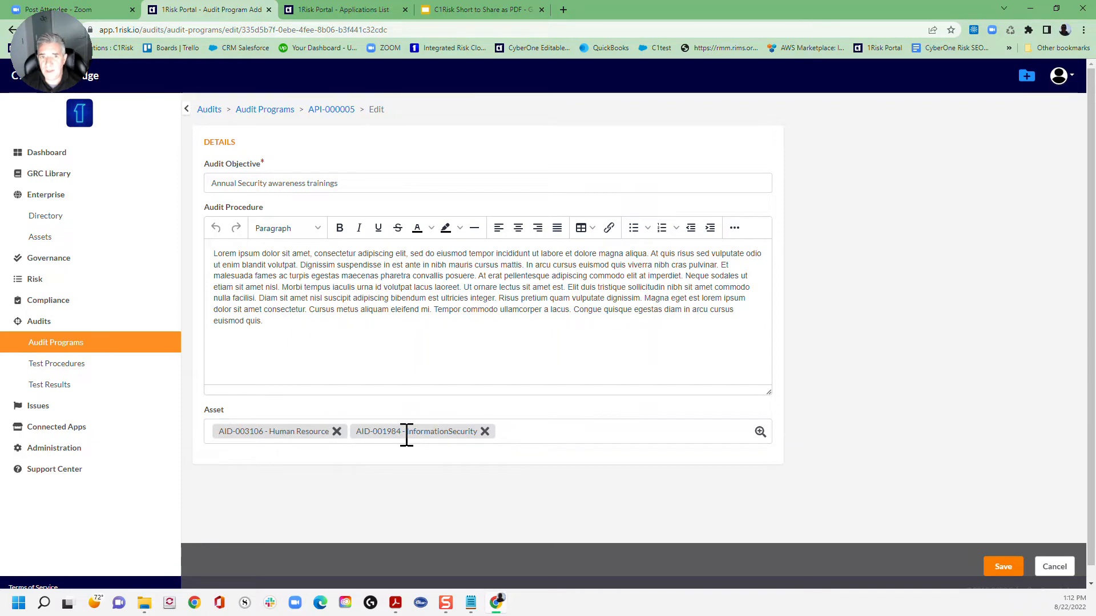
pyautogui.click(992, 571)
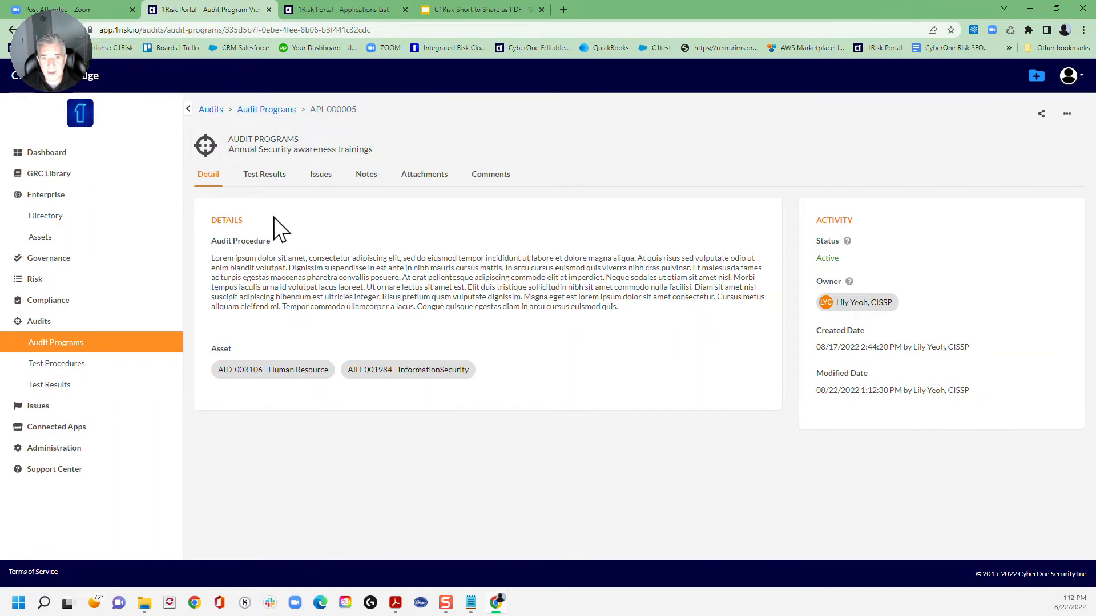
# Start a new test result for the Annual Security awareness trainings audit program.
pyautogui.click(264, 181)
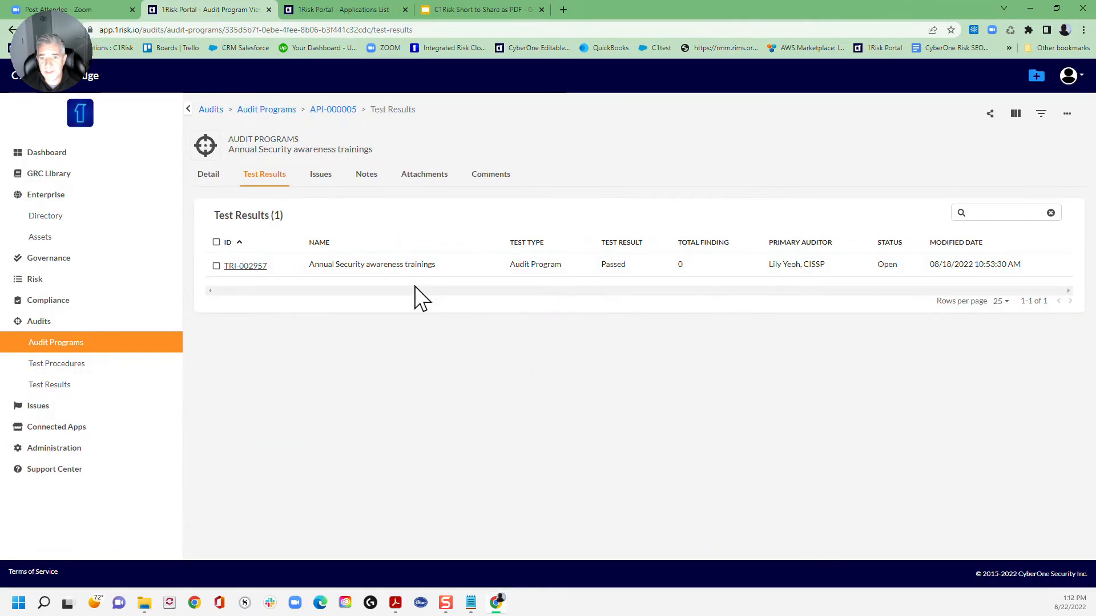
pyautogui.click(1067, 114)
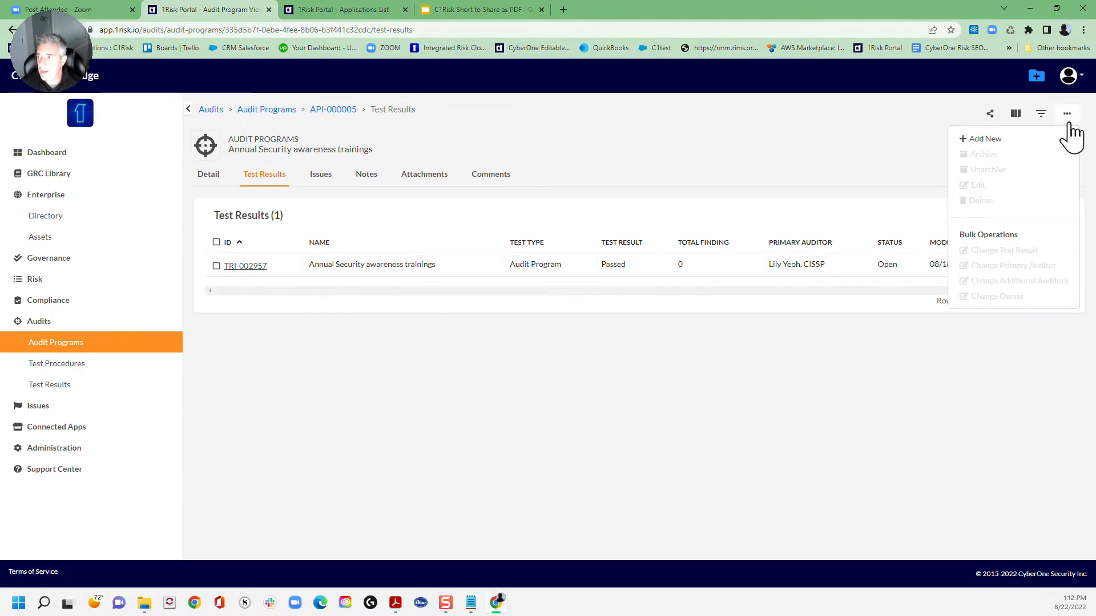
pyautogui.click(1000, 147)
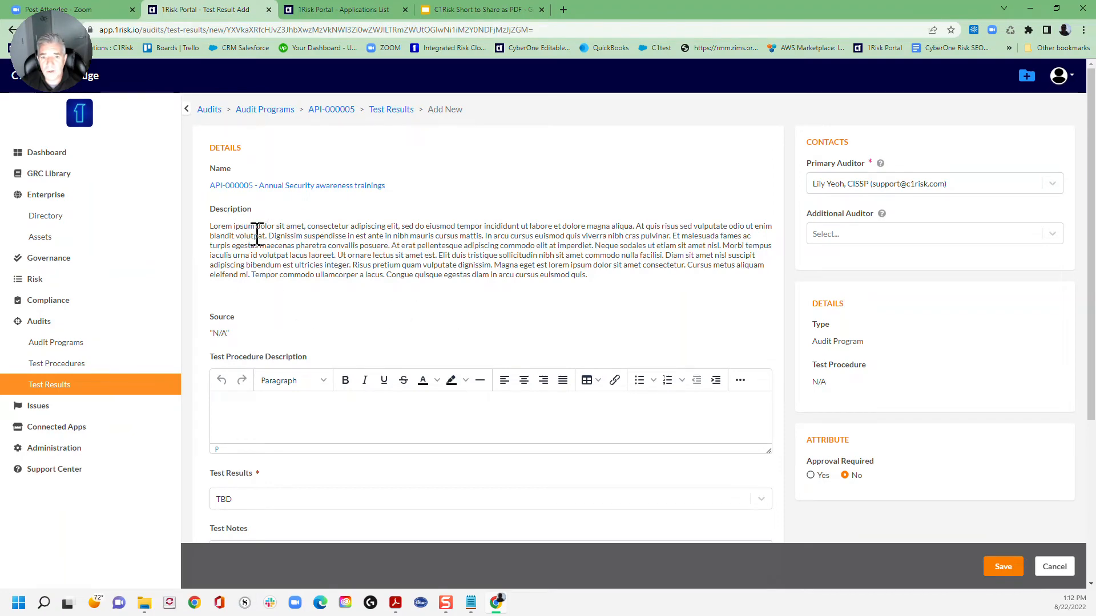
# Paste the copied "Lorem ipsum dolor sit amet" sample text into the Test Procedure Description.
pyautogui.scroll(-1, 293, 236)
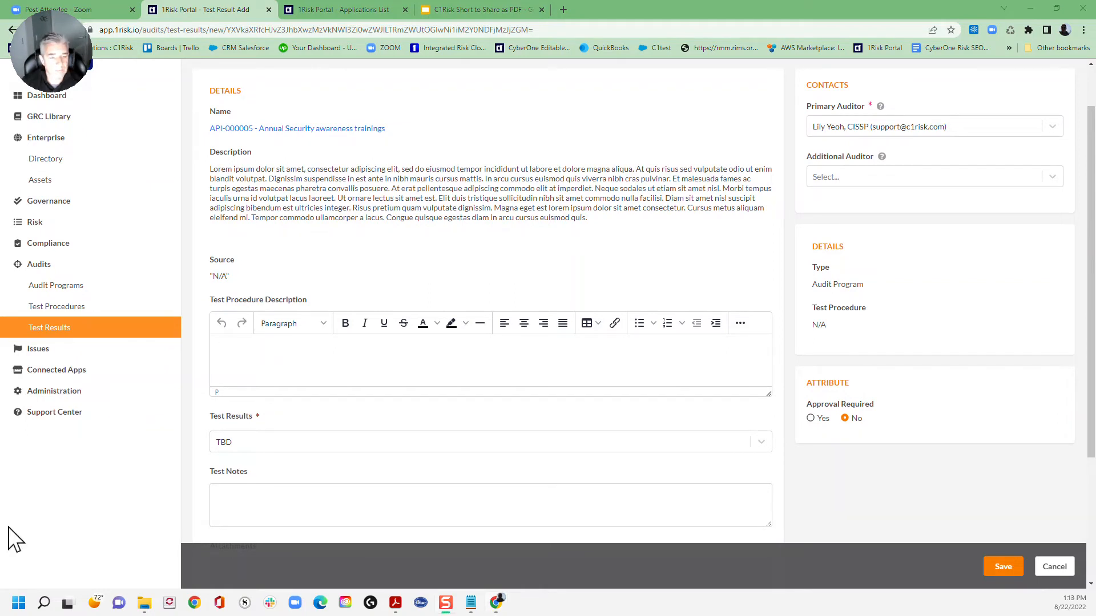
pyautogui.click(253, 345)
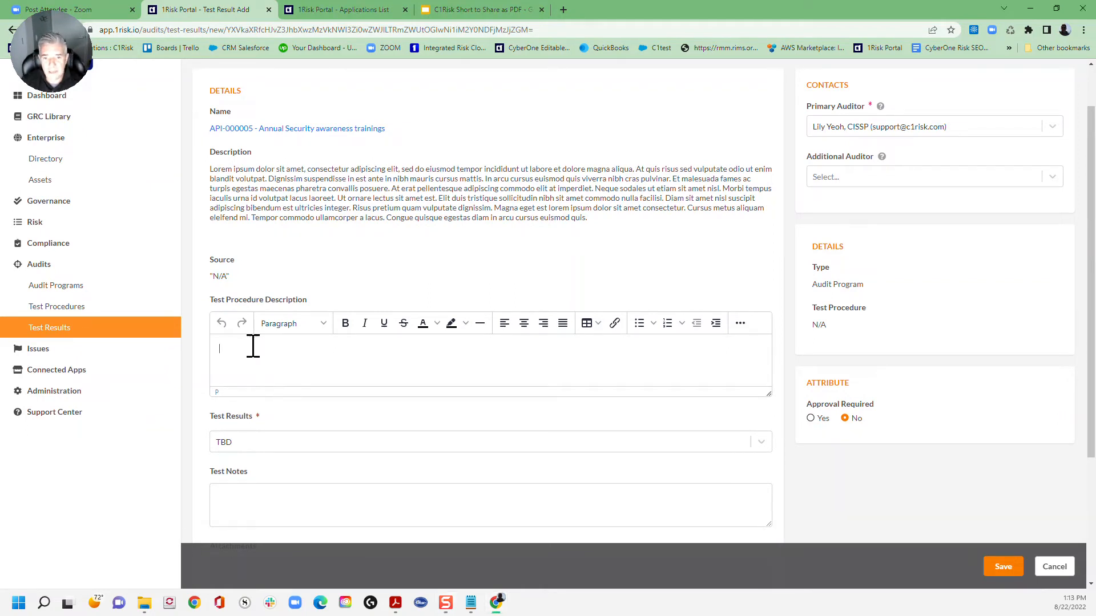
pyautogui.hotkey('ctrl', 'v')
pyautogui.scroll(3, 355, 354)
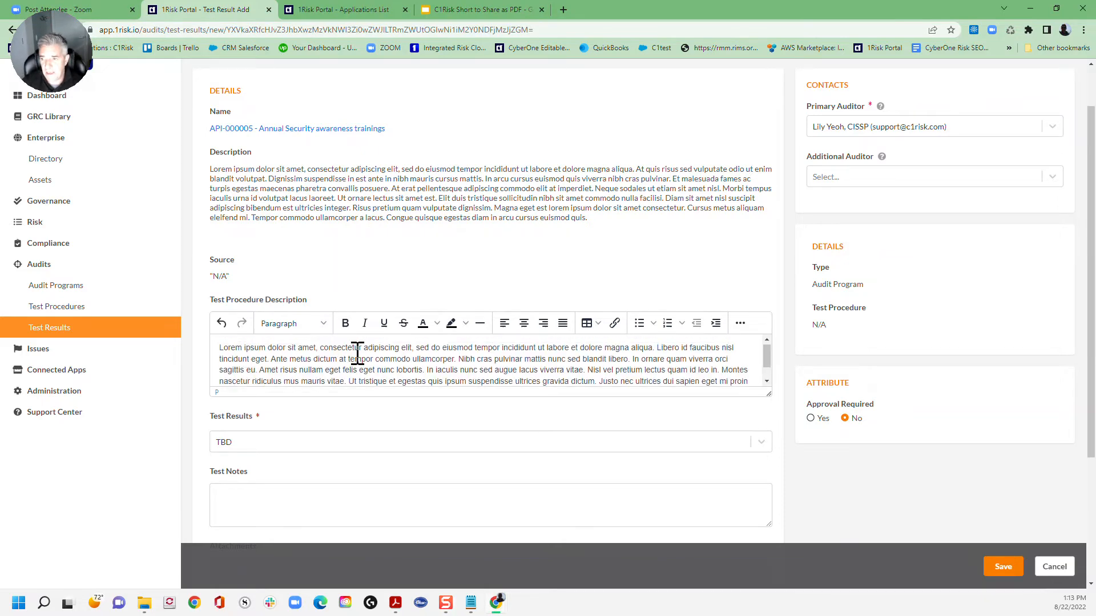
# Review the available Test Results options across the Compliance, Audit, SOC and ISO groups and choose Passed.
pyautogui.scroll(-2, 371, 357)
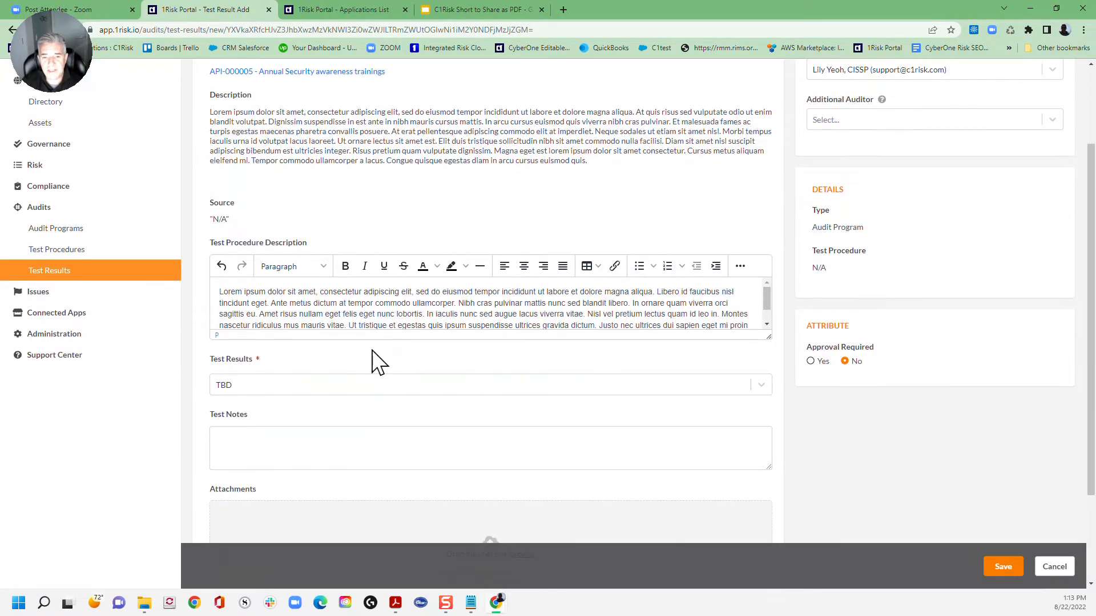
pyautogui.click(296, 383)
pyautogui.scroll(-1, 471, 326)
pyautogui.scroll(-2, 477, 331)
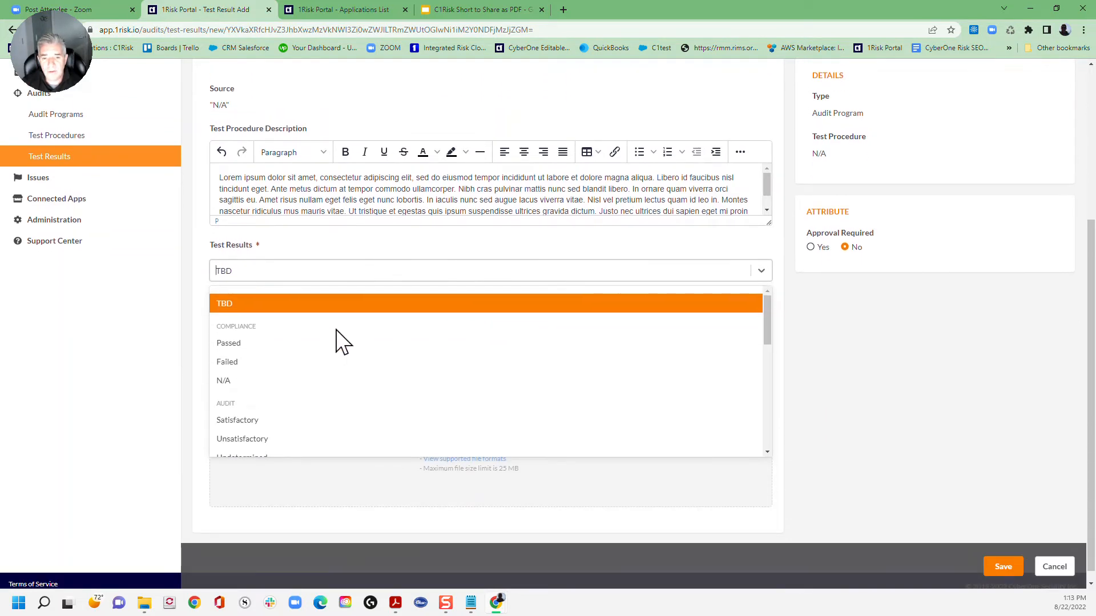
pyautogui.scroll(-1, 342, 343)
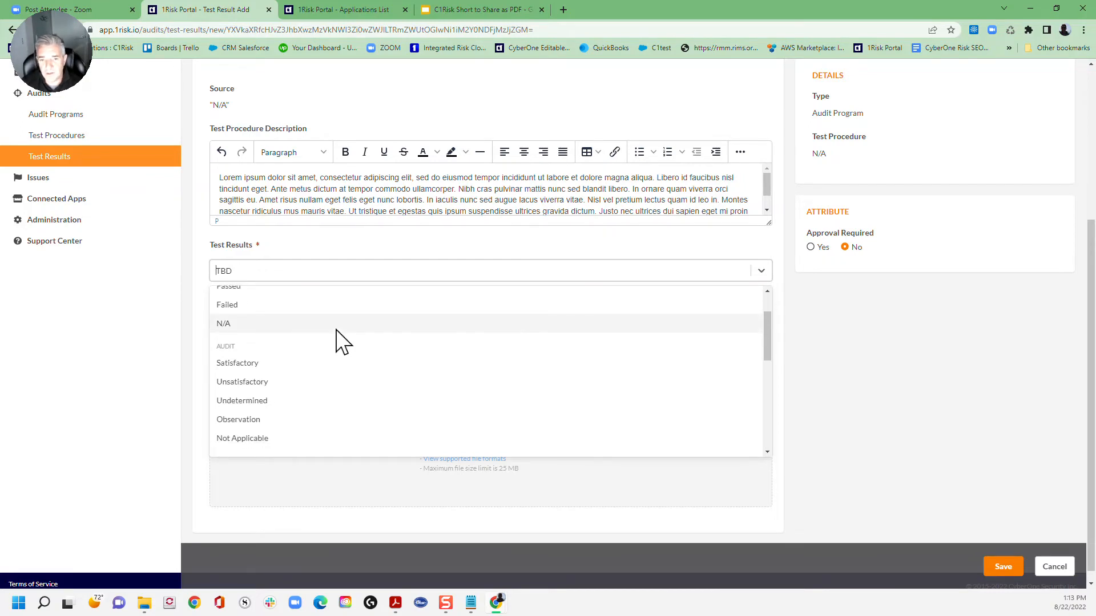
pyautogui.scroll(-1, 336, 343)
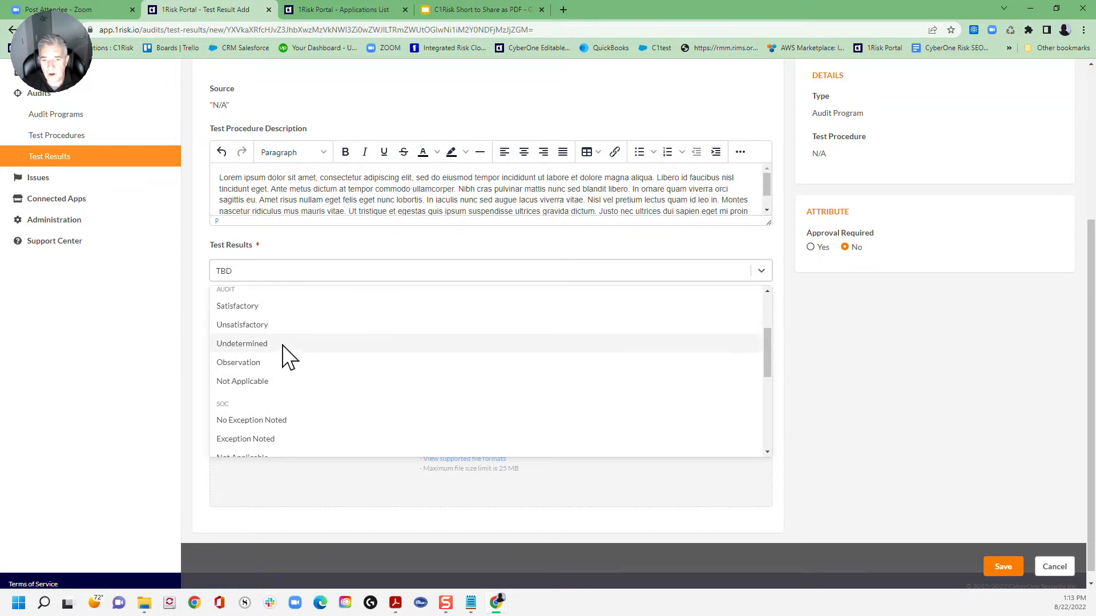
pyautogui.scroll(-1, 392, 343)
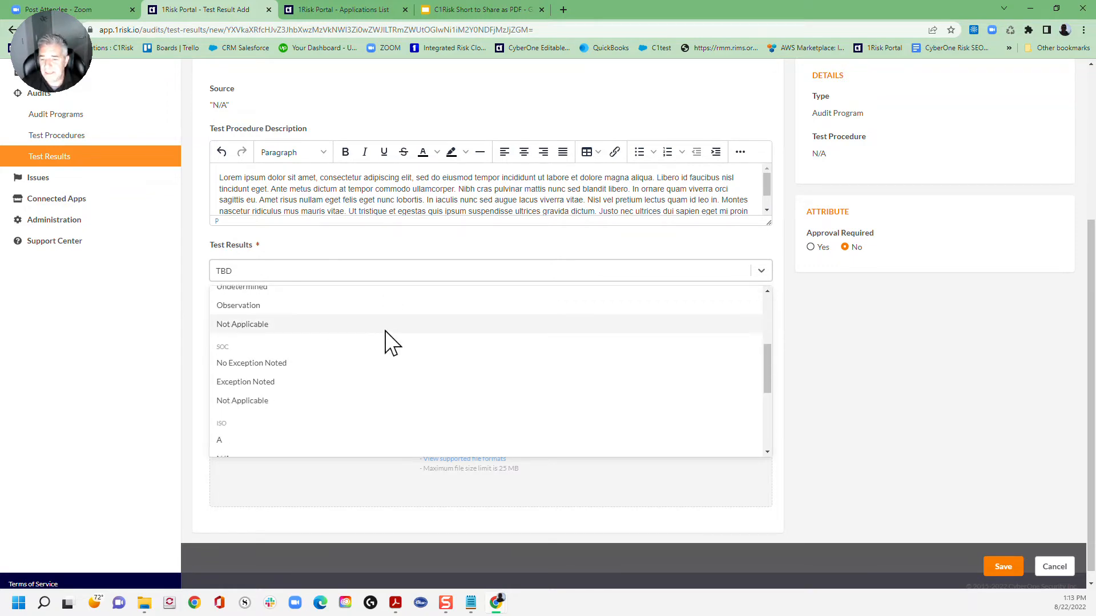
pyautogui.scroll(-2, 392, 343)
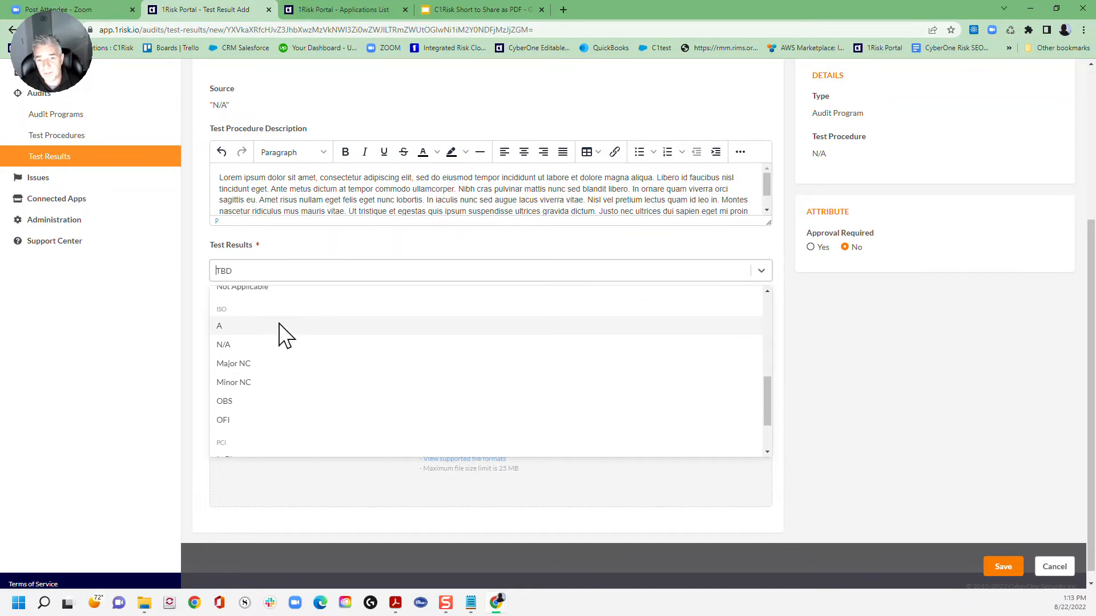
pyautogui.scroll(5, 284, 335)
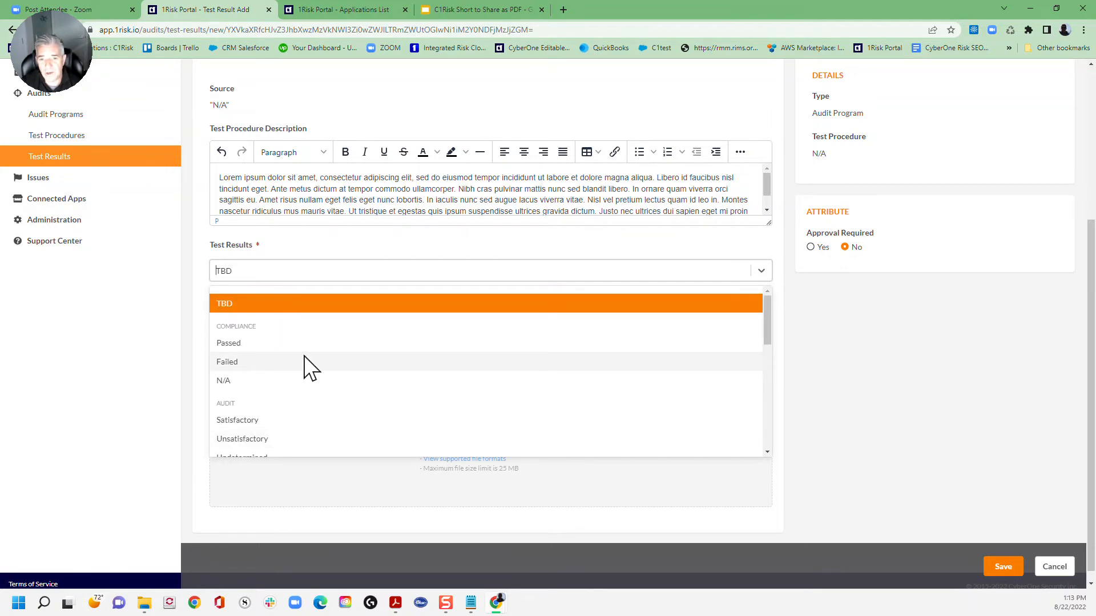
pyautogui.click(246, 344)
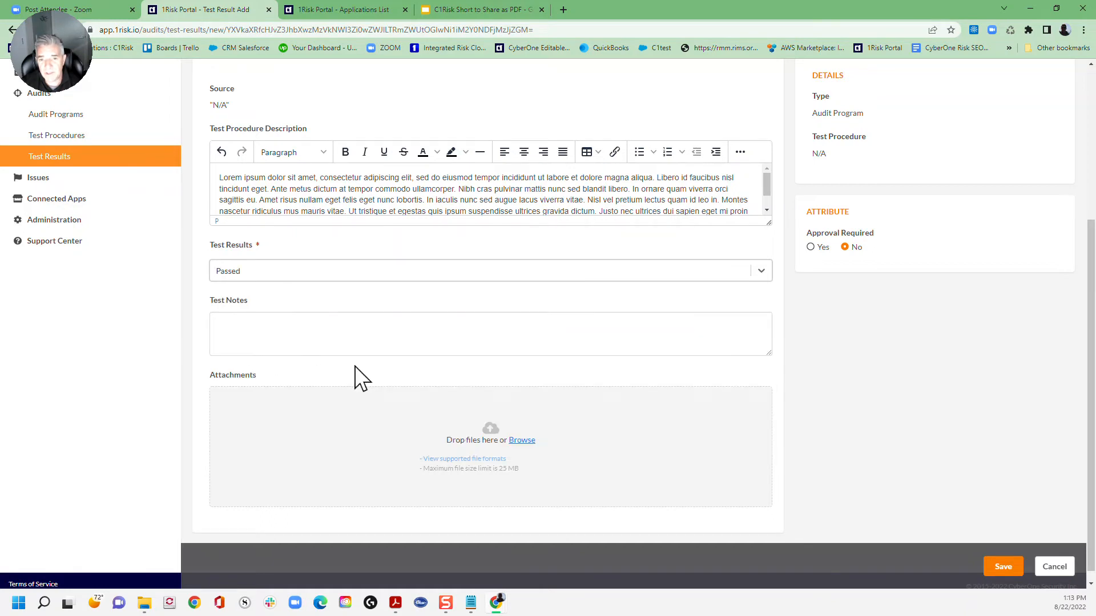
# Set the test result to Failed and fill the Test Notes with the "Lorem ipsum dolor sit amet" sample text.
pyautogui.click(271, 276)
pyautogui.click(237, 361)
pyautogui.click(263, 325)
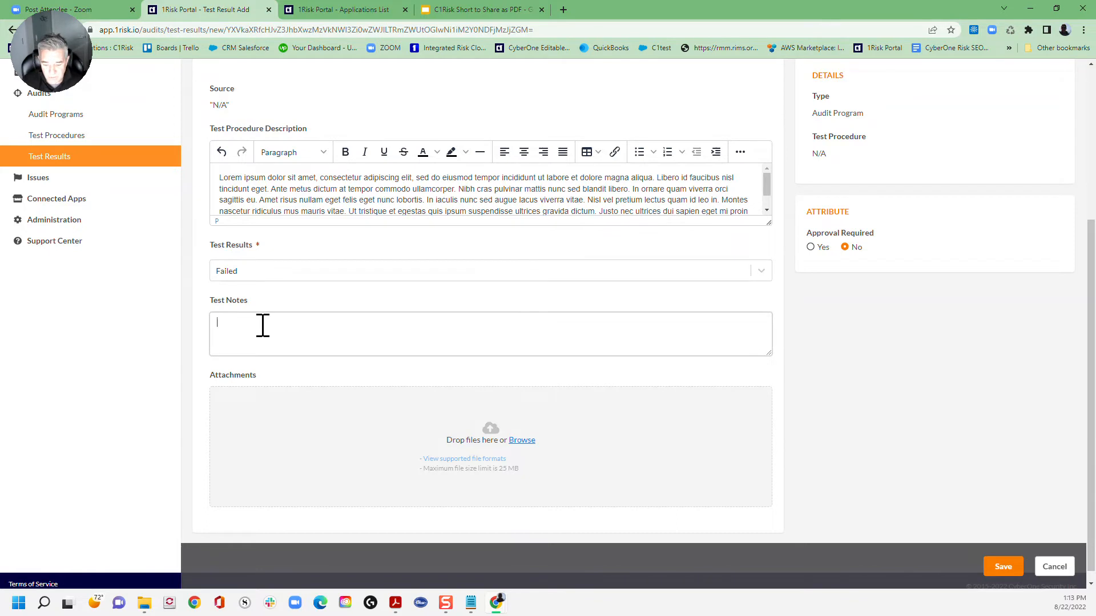
pyautogui.write('Lorem ipsum dolor sit amet, consectetur adipiscing elit, sed do eiusmod tempor incididunt ut labore et dolore magna aliqua. Libero id faucibus nisl tincidunt eget. Ante metus dictum at tempor commodo ullamcorper. Nibh cras pulvinar mattis nunc sed blandit libero. In ornare quam viverra orci sagittis eu. Amet risus nullam eget felis eget nunc lobortis. In iaculis nunc sed augue lacus viverra vitae. Nisl vel pretium lectus quam id leo in. Montes nascetur ridiculus mus mauris vitae. Ut tristique et egestas quis ipsum suspendisse ultrices gravida dictum. Justo nec ultrices dui sapien eget mi proin sed libero.')
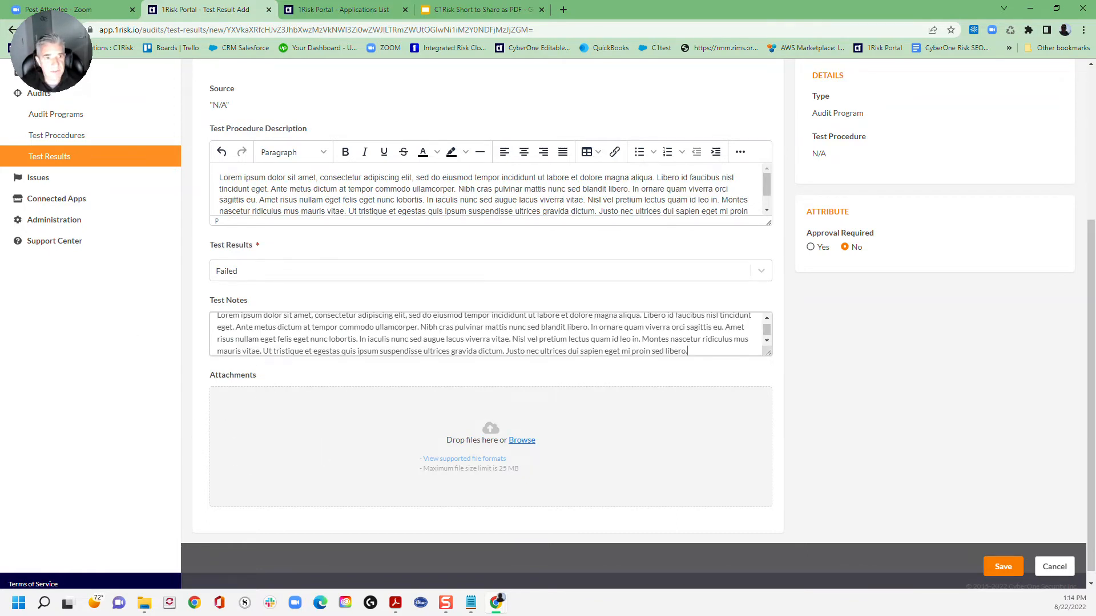
# Attach C1Risk Capabilities Overview.pdf to the test result, making the first listed person primary auditor and the CISSP-titled contact additional auditor.
pyautogui.moveTo(592, 352); pyautogui.dragTo(503, 451)
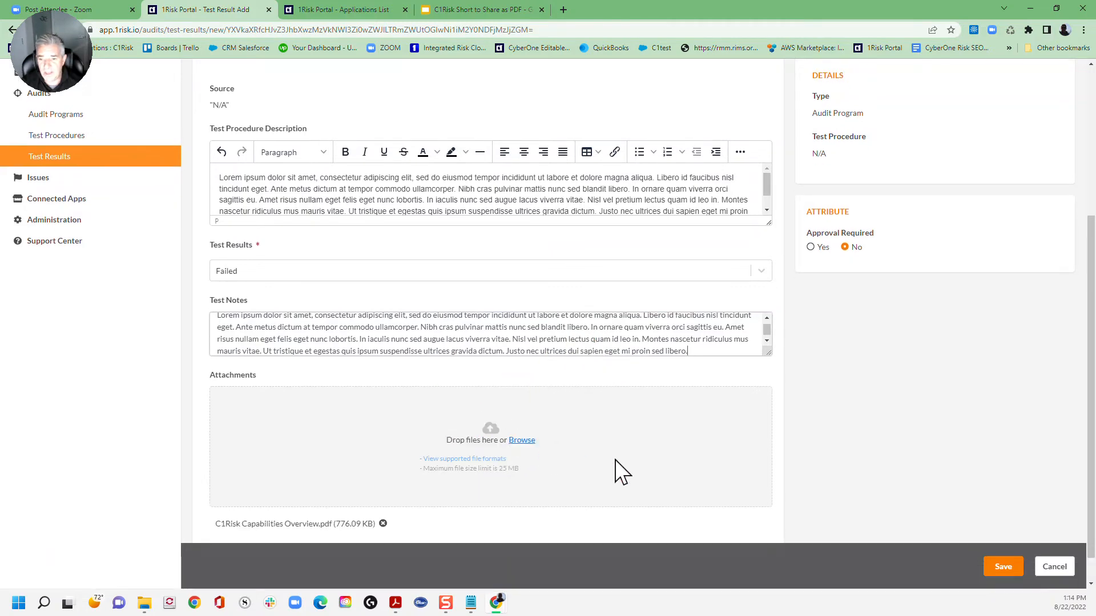
pyautogui.scroll(4, 876, 342)
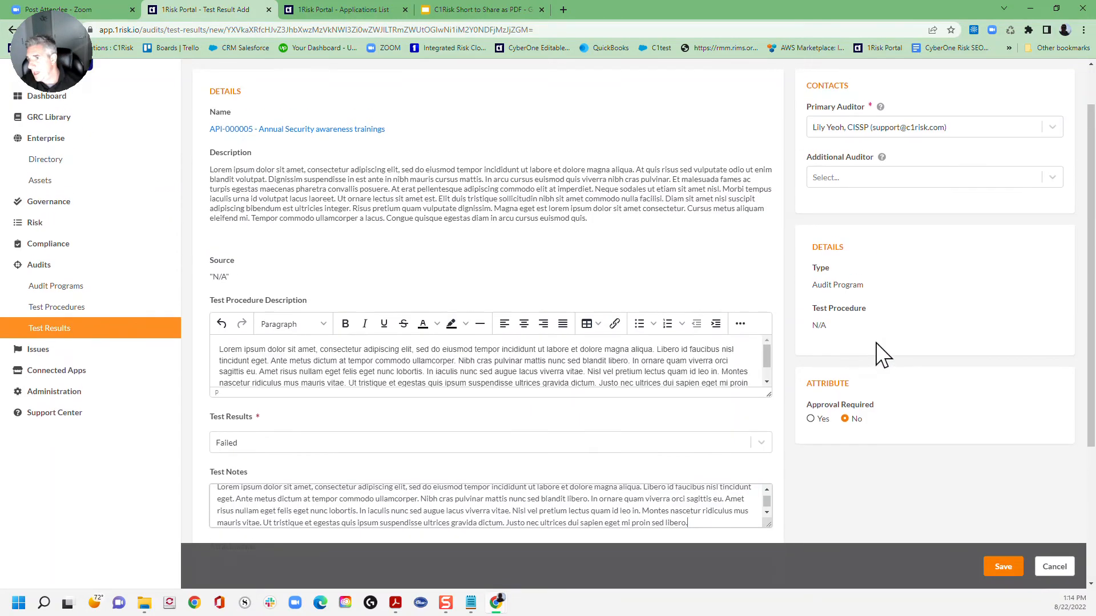
pyautogui.click(894, 186)
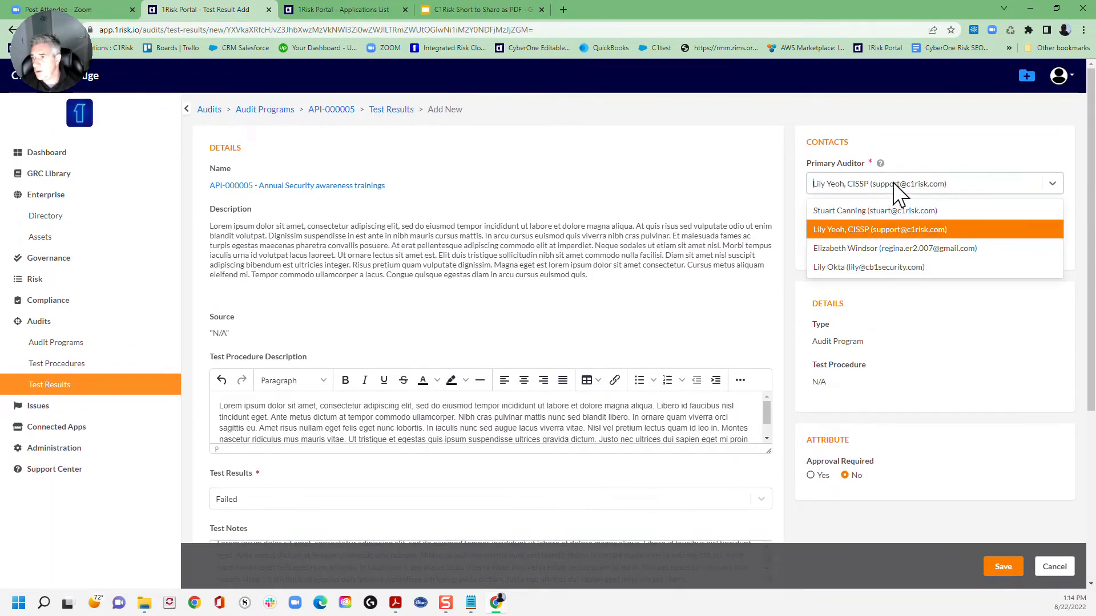
pyautogui.click(892, 210)
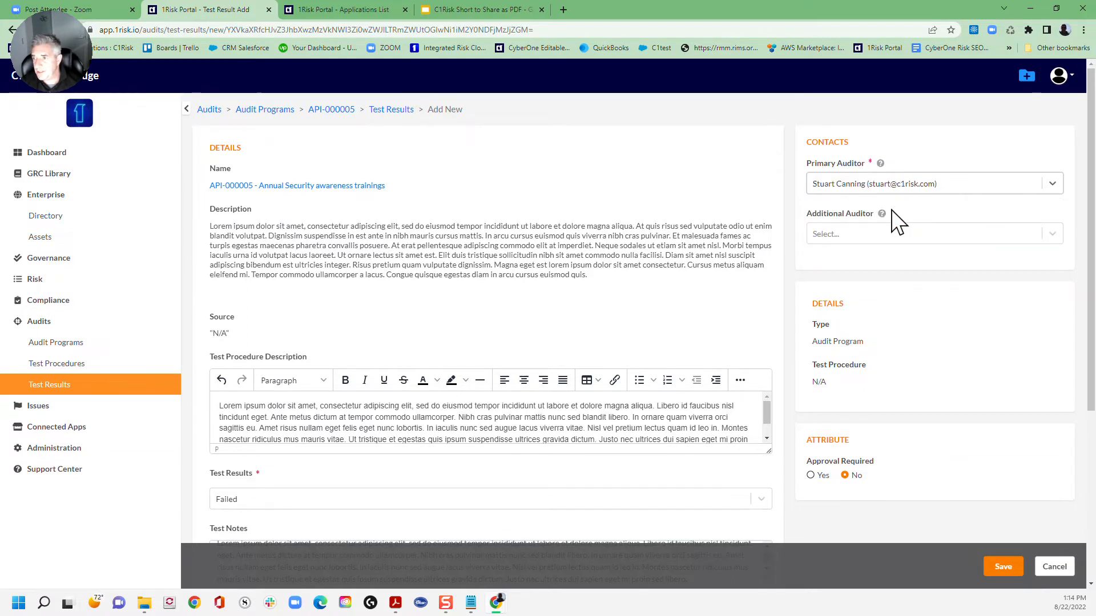
pyautogui.click(853, 238)
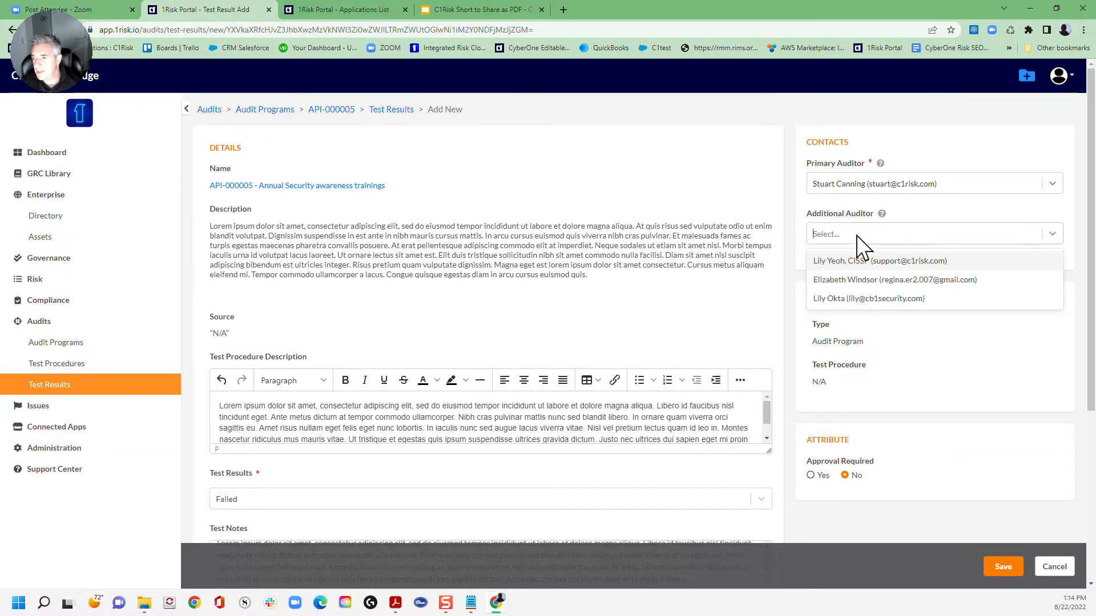
pyautogui.click(848, 260)
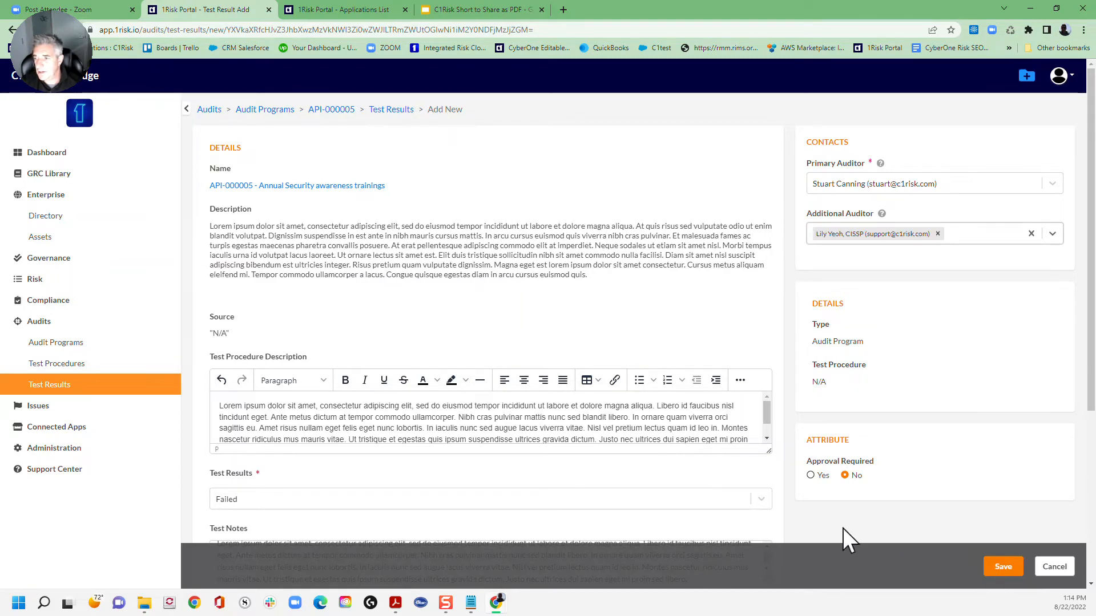
# Require approval for the test result and fill the Requestor Notes with the "Lorem ipsum dolor sit amet" sample text.
pyautogui.click(815, 475)
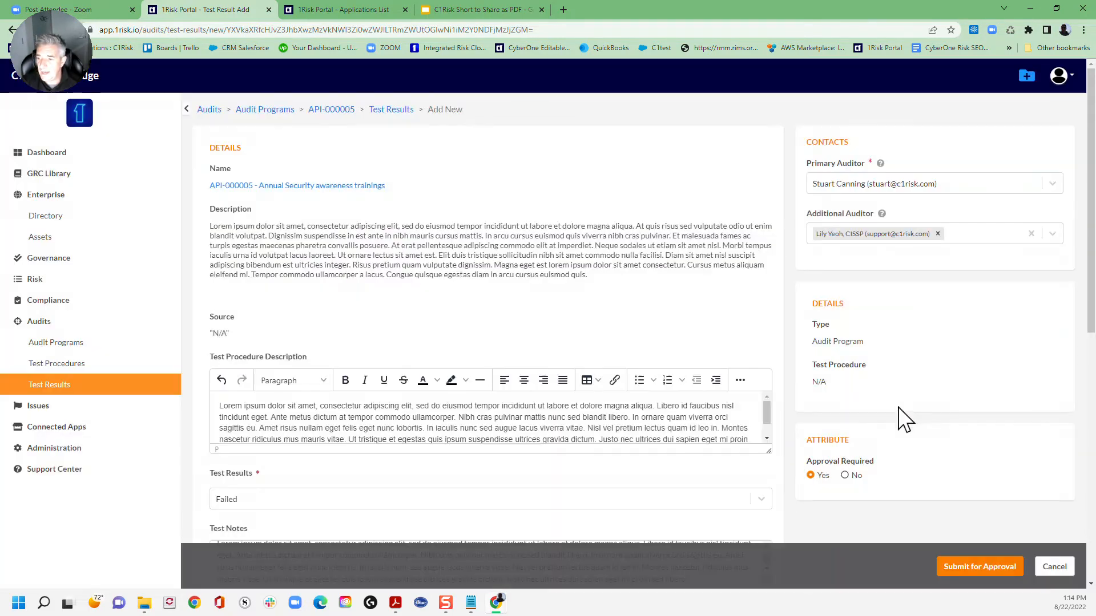
pyautogui.scroll(-6, 905, 420)
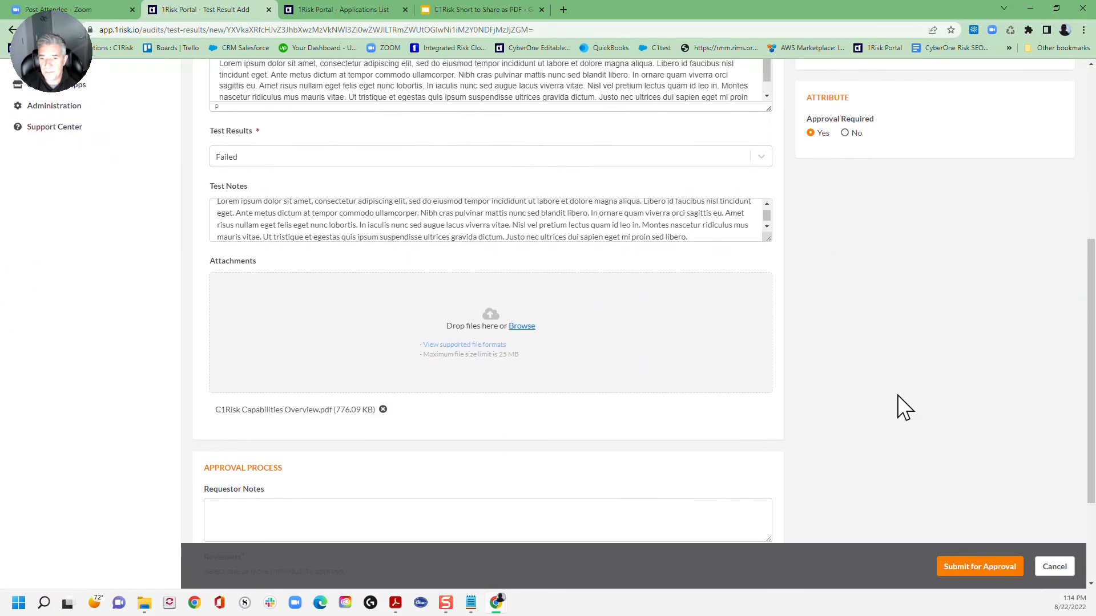
pyautogui.scroll(-3, 905, 408)
pyautogui.click(313, 376)
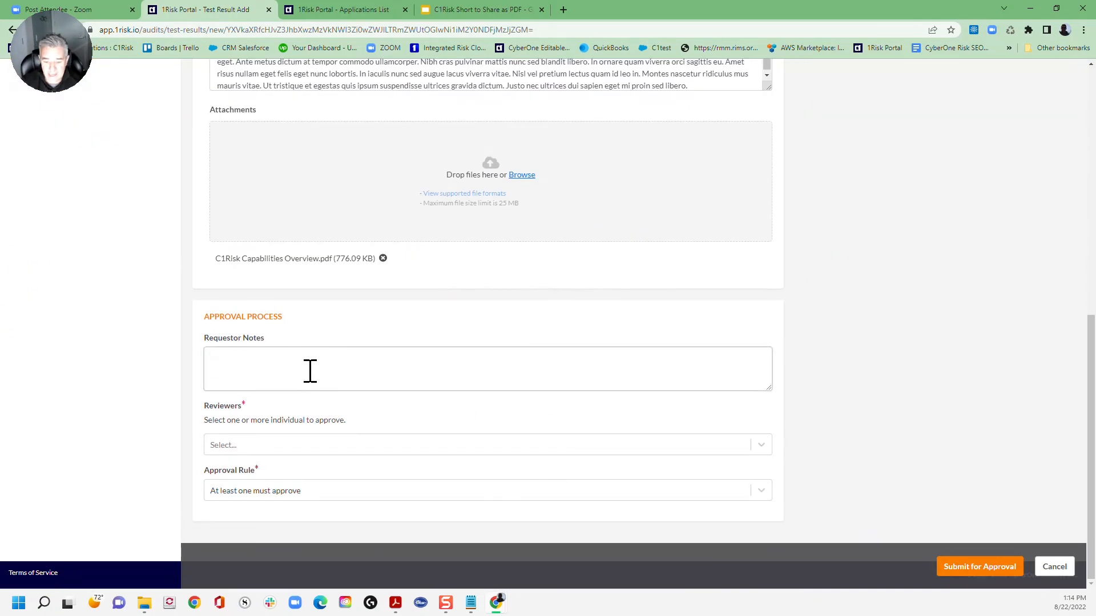
pyautogui.write('Lorem ipsum dolor sit amet, consectetur adipiscing elit, sed do eiusmod tempor incididunt ut labore et dolore magna aliqua. Libero id faucibus nisl tincidunt eget. Ante metus dictum at tempor commodo ullamcorper. Nibh cras pulvinar mattis nunc sed blandit libero. In ornare quam viverra orci sagittis eu. Amet risus nullam eget felis eget nunc lobortis. In iaculis nunc sed augue lacus viverra vitae. Nisl vel pretium lectus quam id leo in. Montes nascetur ridiculus mus mauris vitae. Ut tristique et egestas quis ipsum suspendisse ultrices gravida dictum. Justo nec ultrices dui sapien eget mi proin sed libero.')
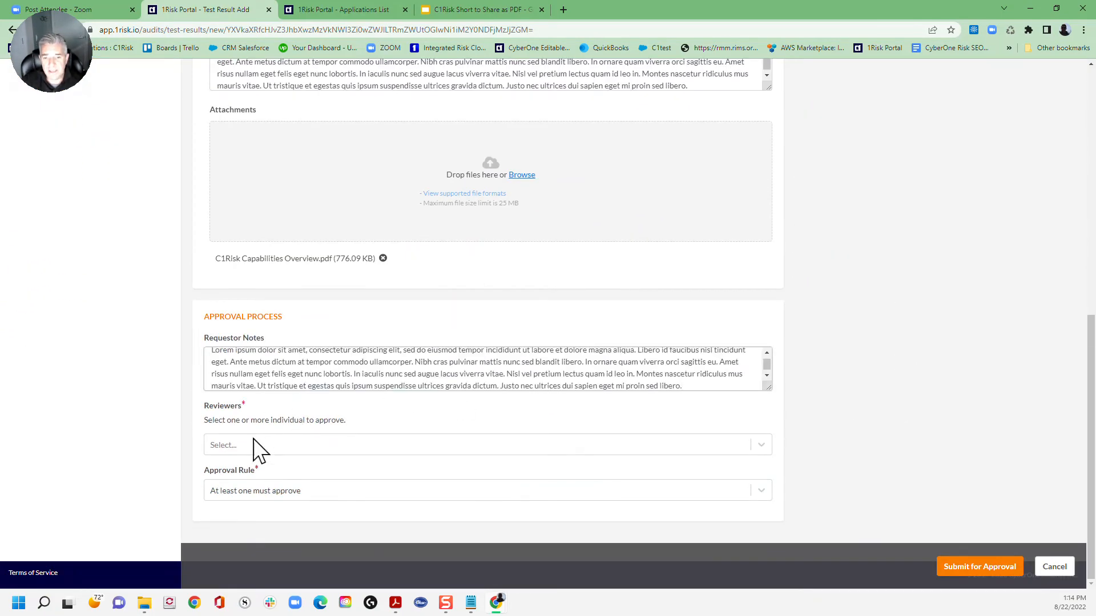
# Switch the approval rule to "All must approve in order" and back to "At least one must approve".
pyautogui.click(250, 492)
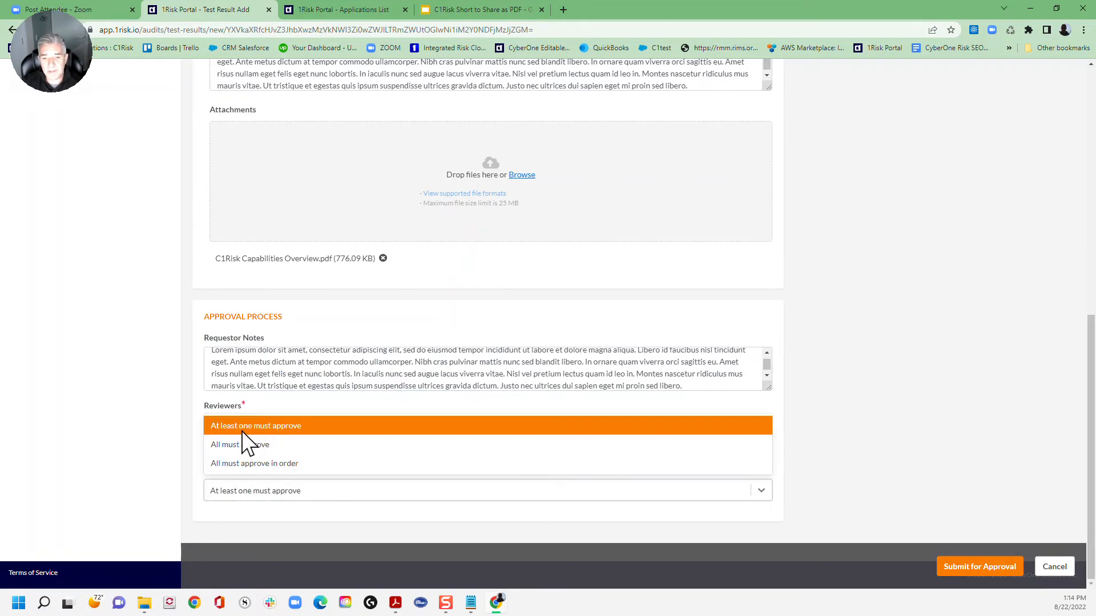
pyautogui.click(287, 464)
pyautogui.click(246, 492)
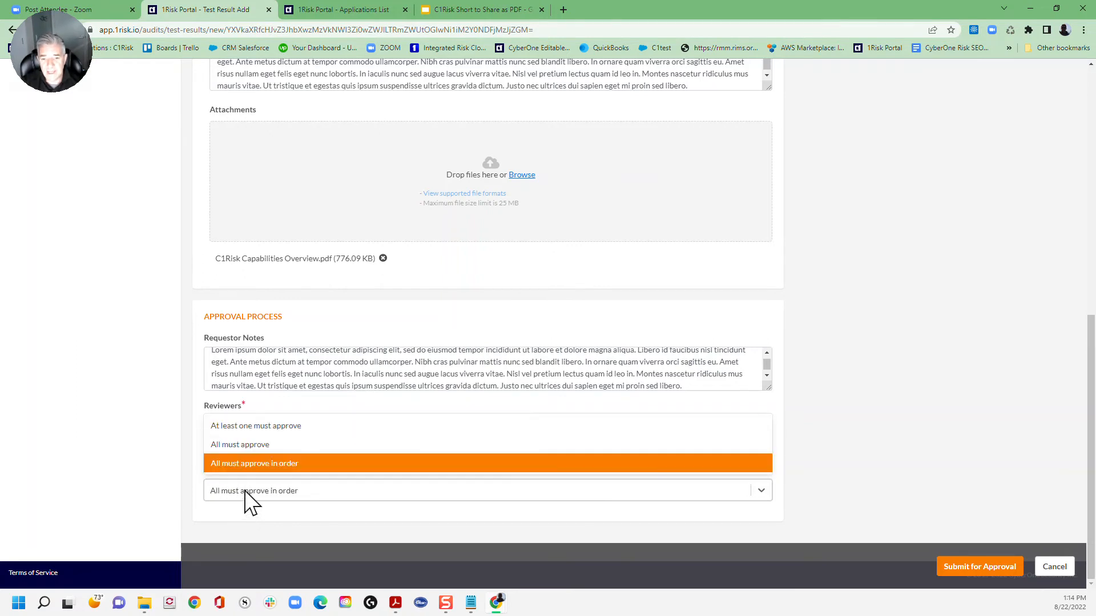
pyautogui.click(243, 427)
# Select the first listed person as reviewer and submit the test result for approval.
pyautogui.click(248, 448)
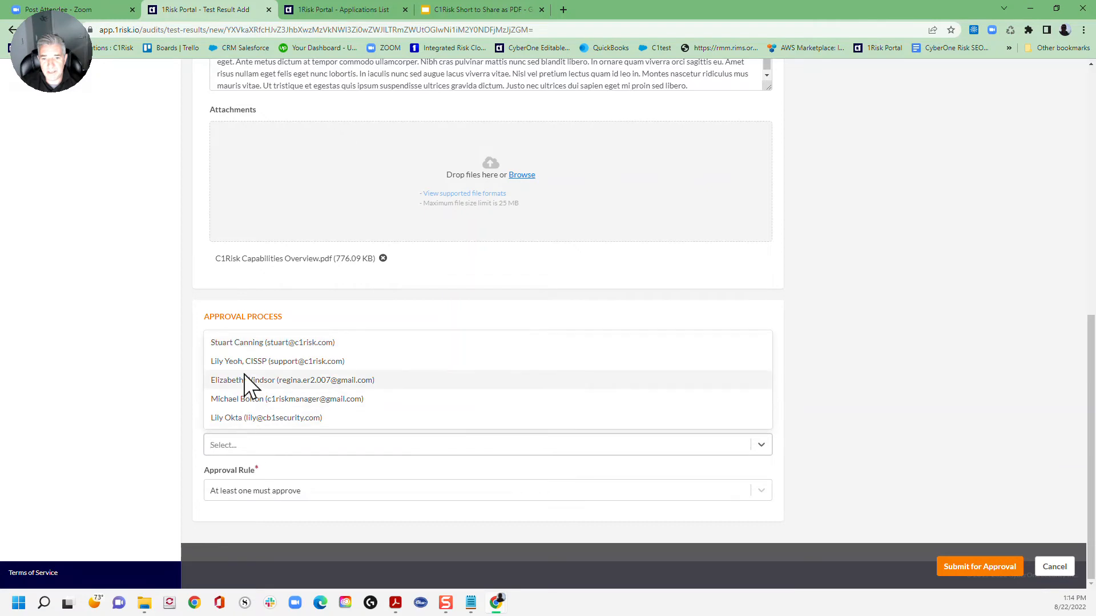
pyautogui.click(245, 343)
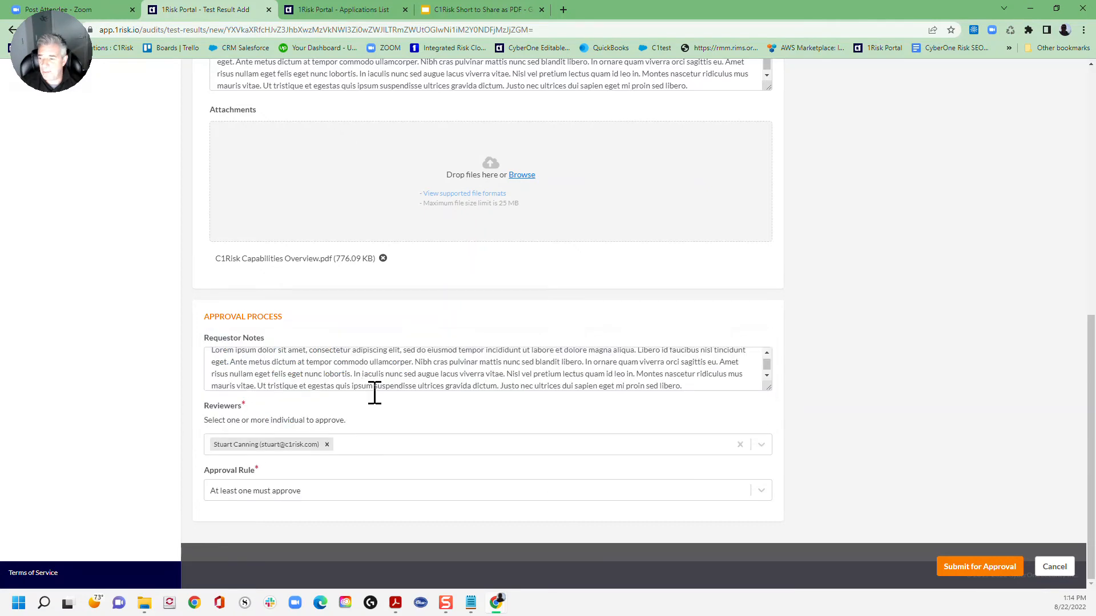
pyautogui.click(967, 571)
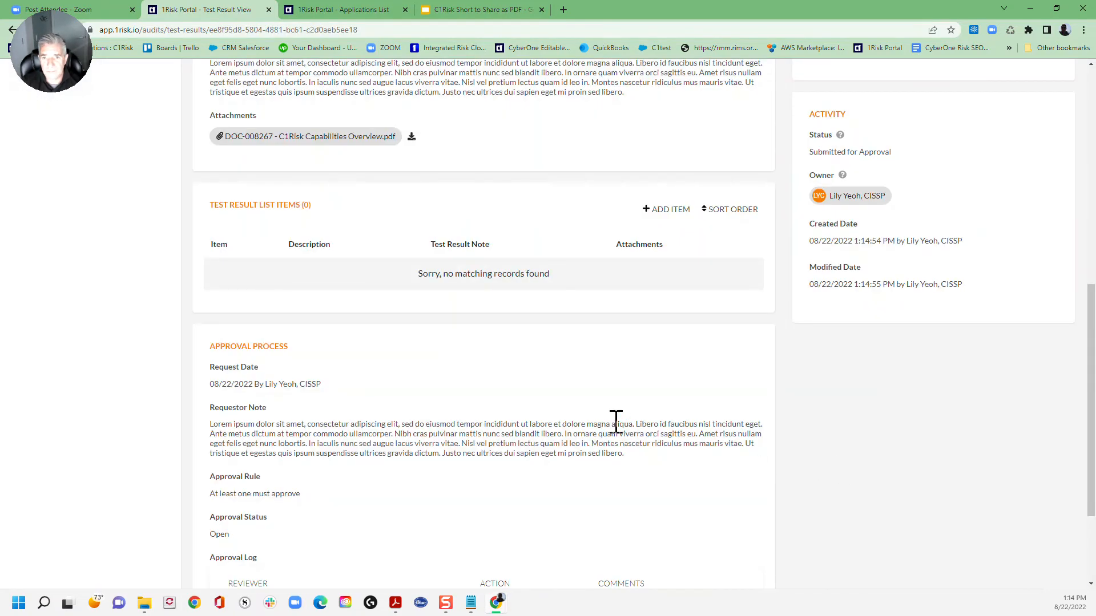
# Look over the submitted test result's details and start a new finding from its issues list.
pyautogui.scroll(15, 616, 422)
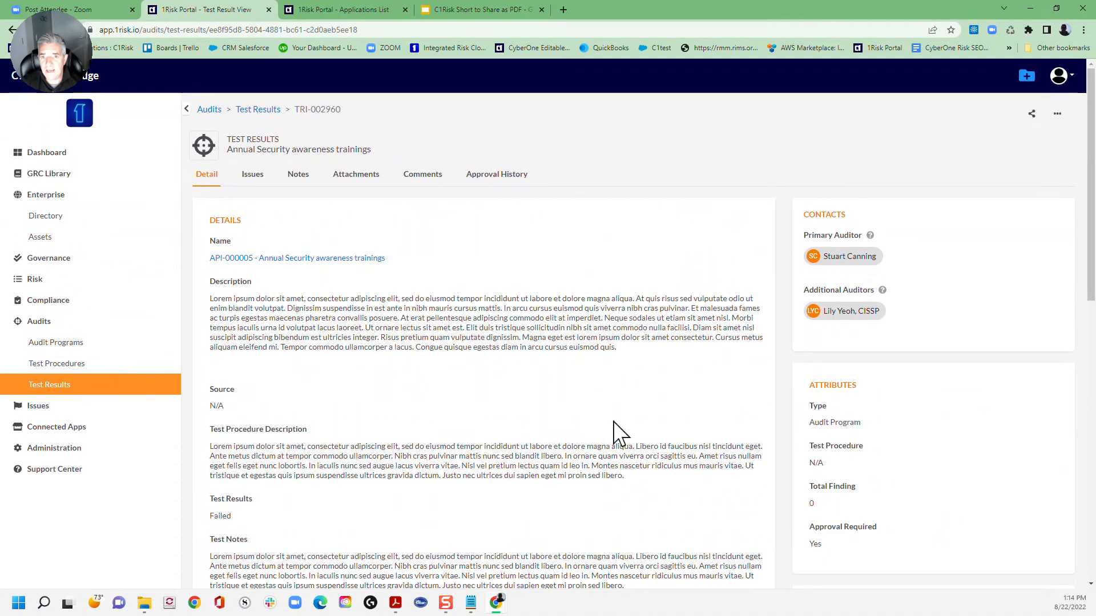
pyautogui.scroll(-3, 366, 279)
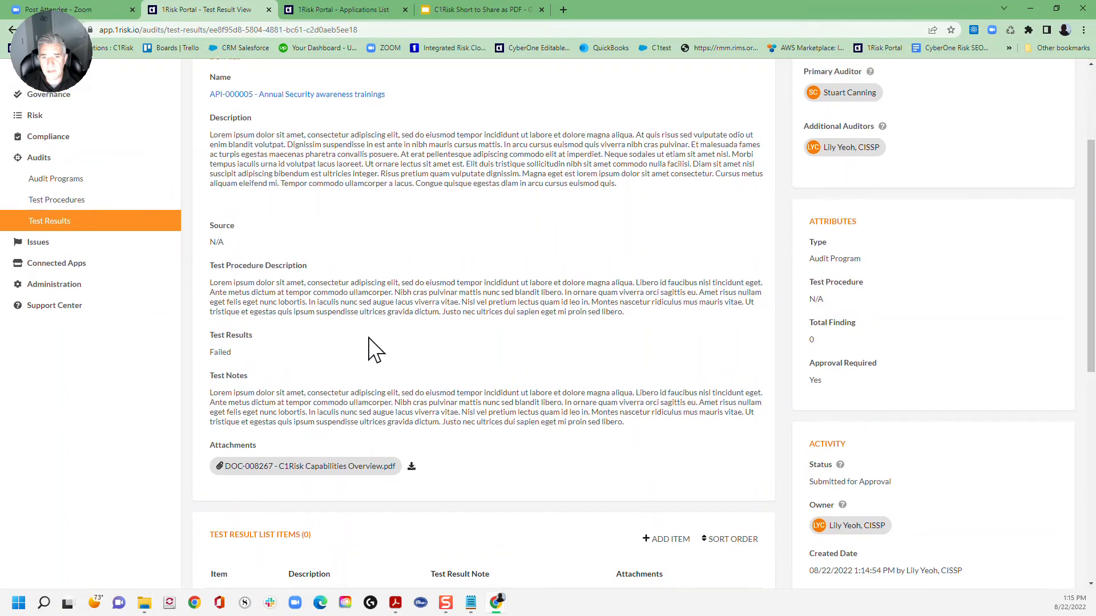
pyautogui.scroll(3, 374, 347)
pyautogui.click(252, 174)
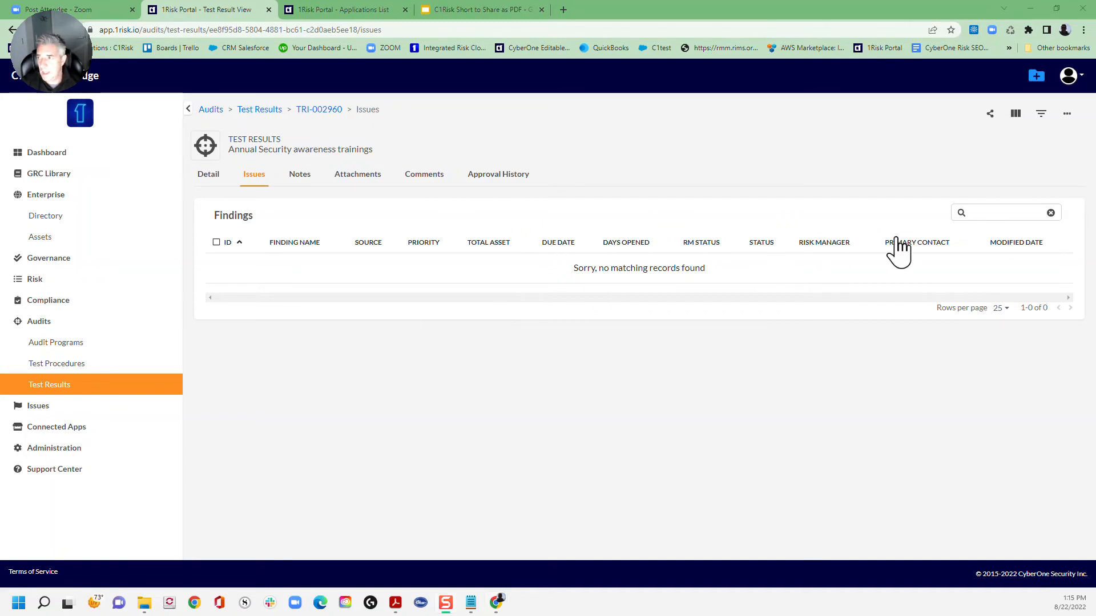
pyautogui.click(1068, 115)
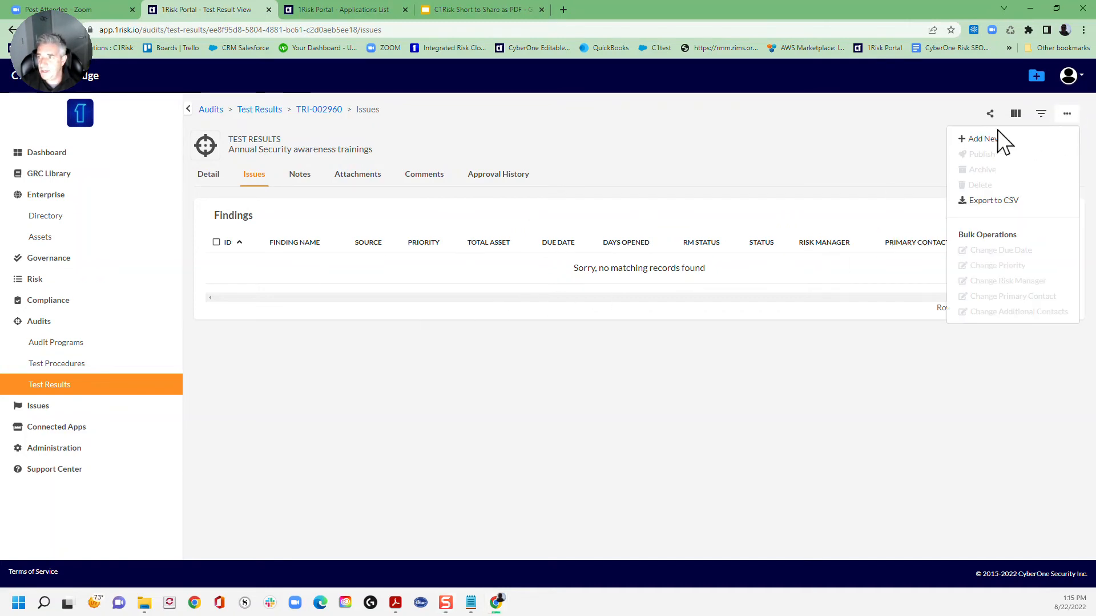
pyautogui.click(980, 141)
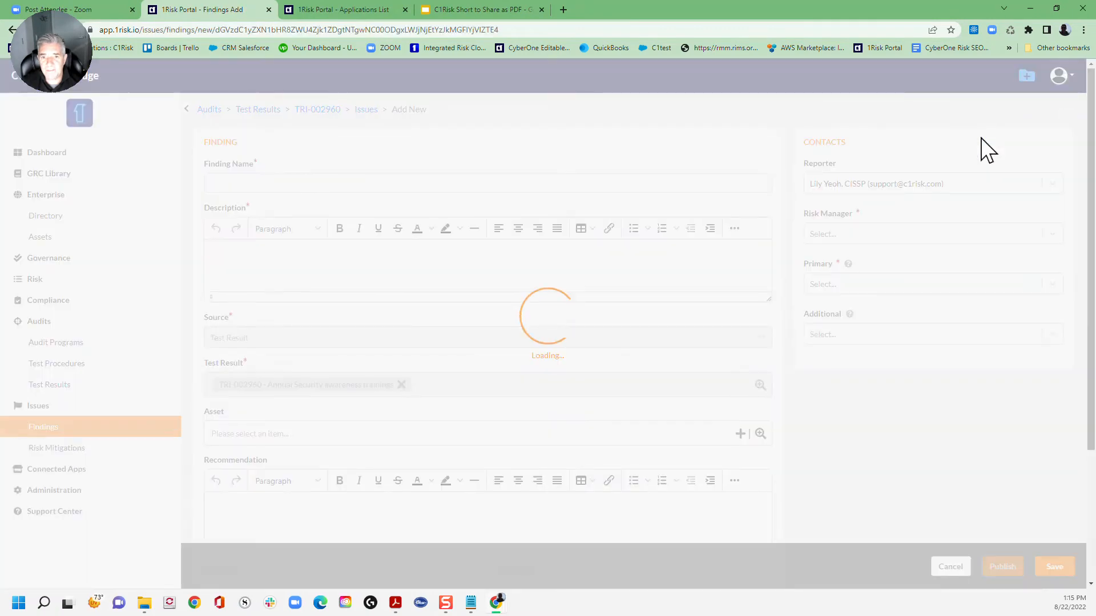
# Name the finding "issue" and paste the "Lorem ipsum dolor sit amet" sample text as its description.
pyautogui.click(228, 189)
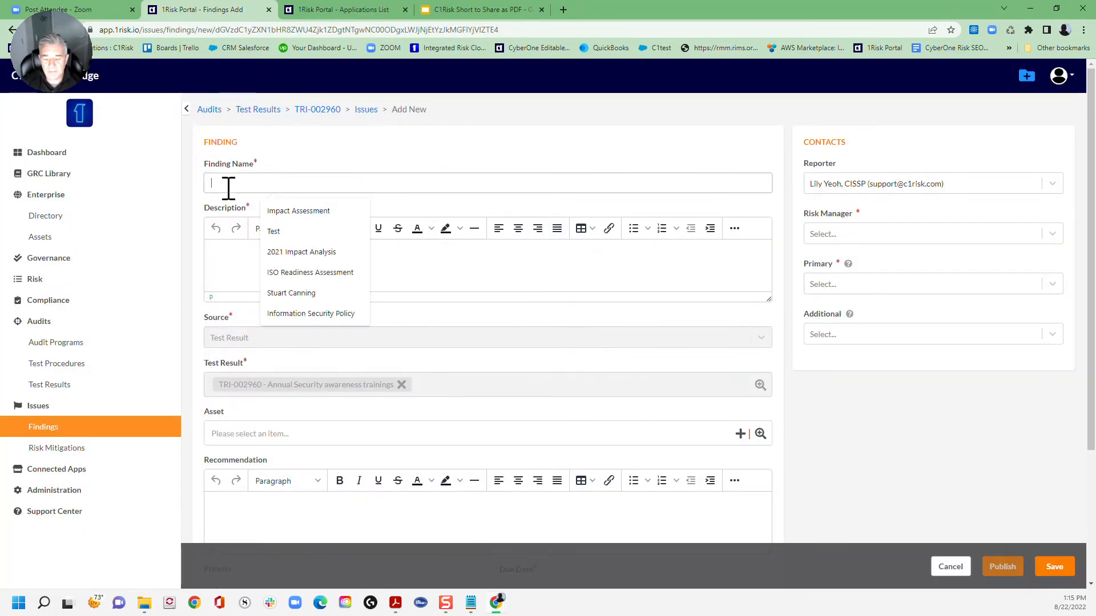
pyautogui.write('U')
pyautogui.press('BackSpace')
pyautogui.write('Issu')
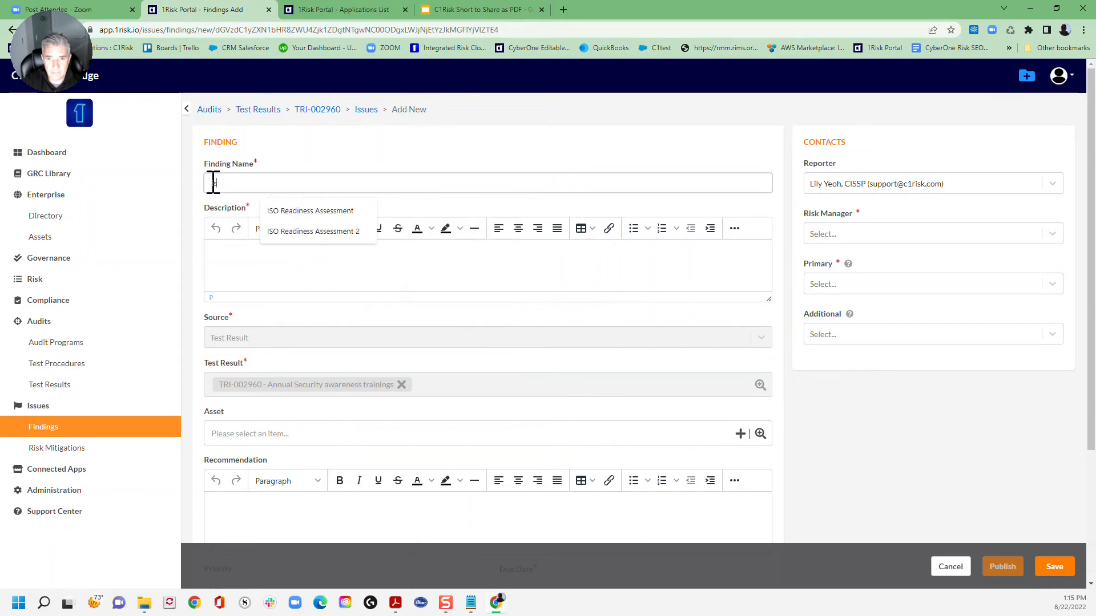
pyautogui.write('e')
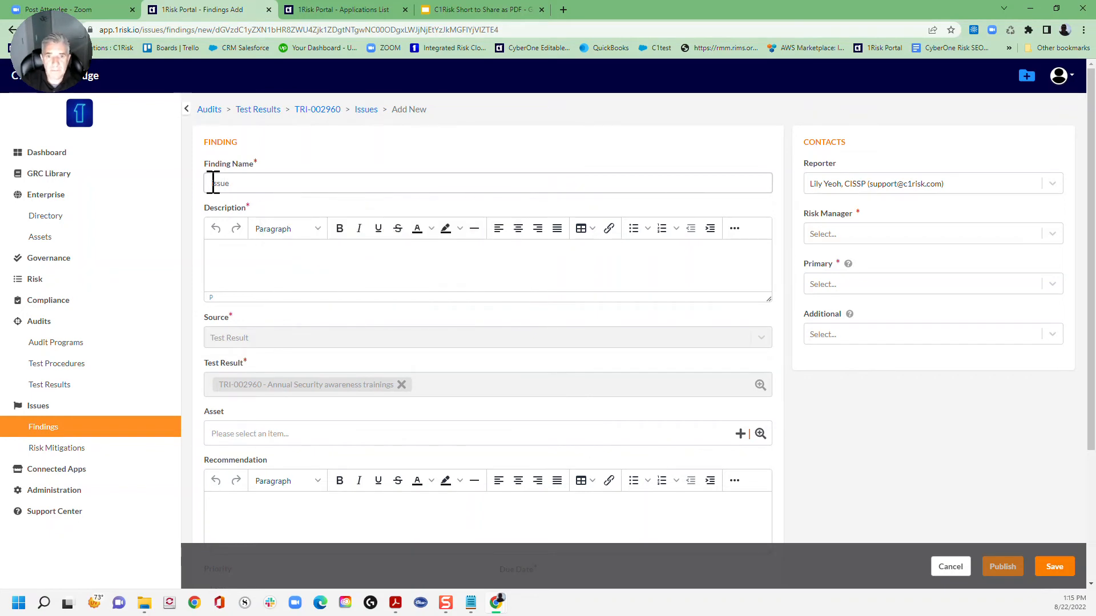
pyautogui.click(222, 257)
pyautogui.hotkey('ctrl', 'v')
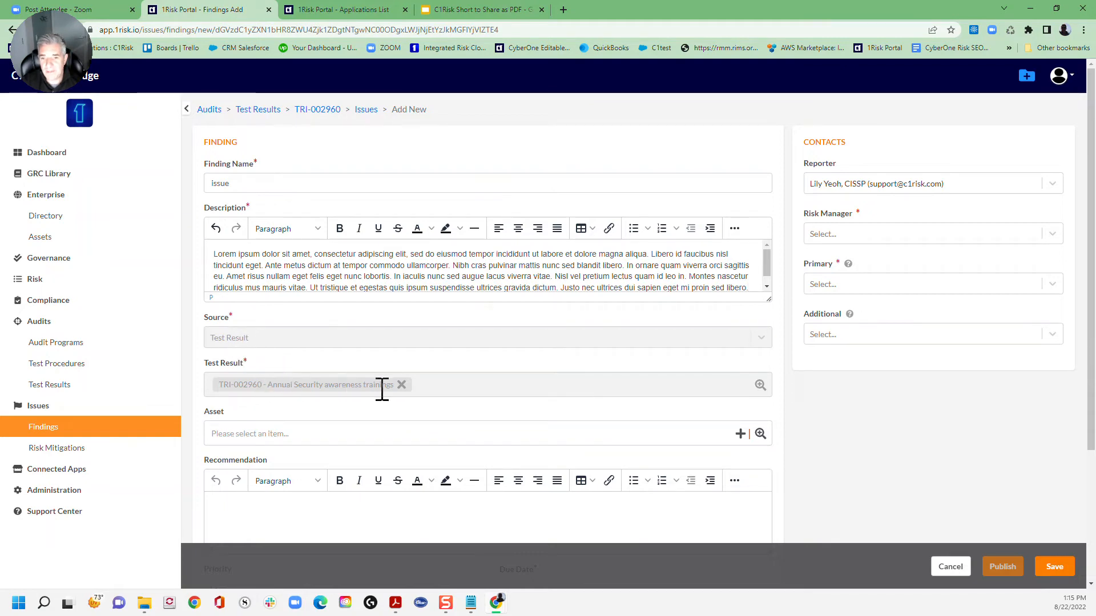
# Link the ACE App Platform and DMS assets to the finding.
pyautogui.scroll(-1, 594, 388)
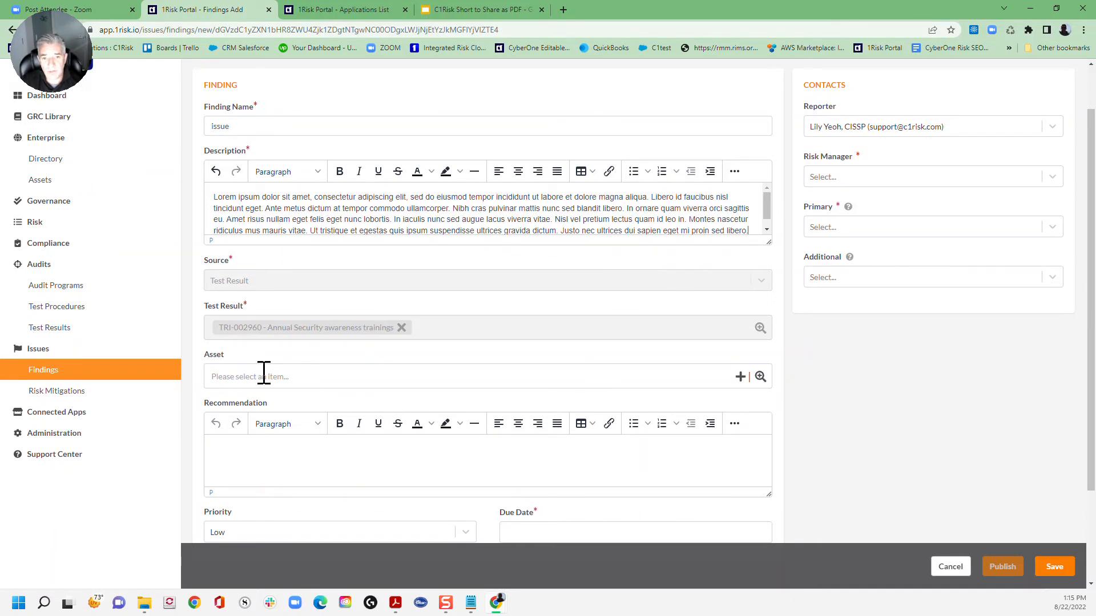
pyautogui.click(761, 378)
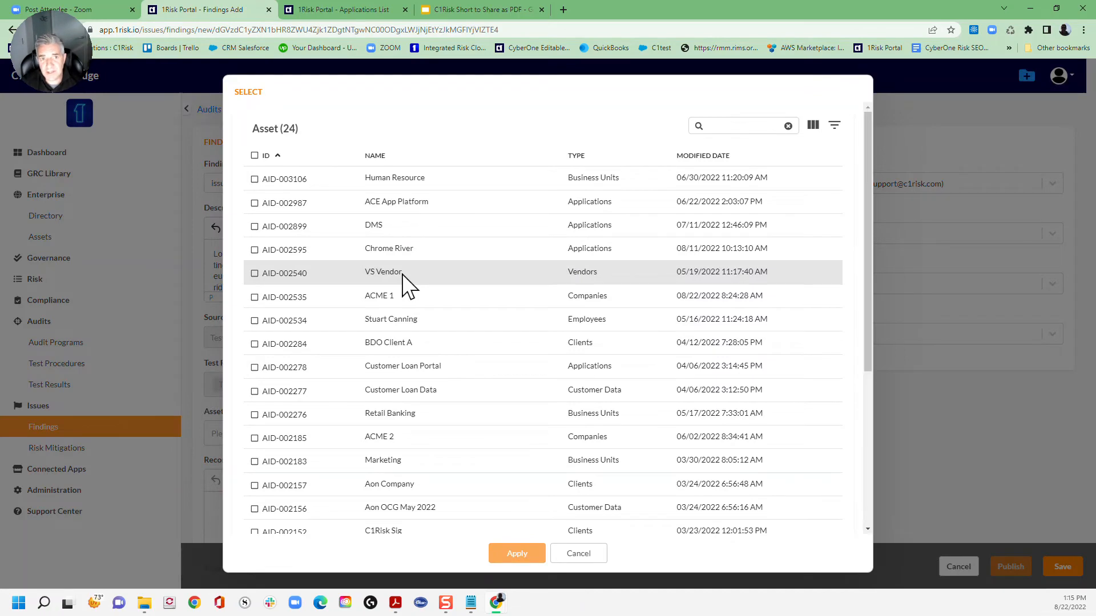
pyautogui.click(255, 204)
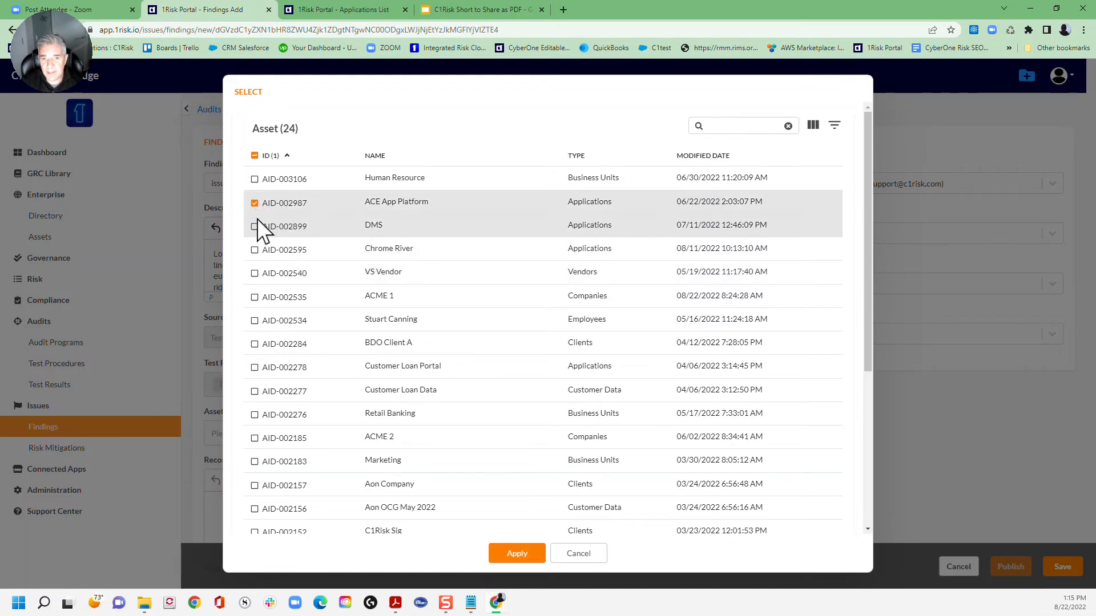
pyautogui.click(255, 226)
pyautogui.click(511, 553)
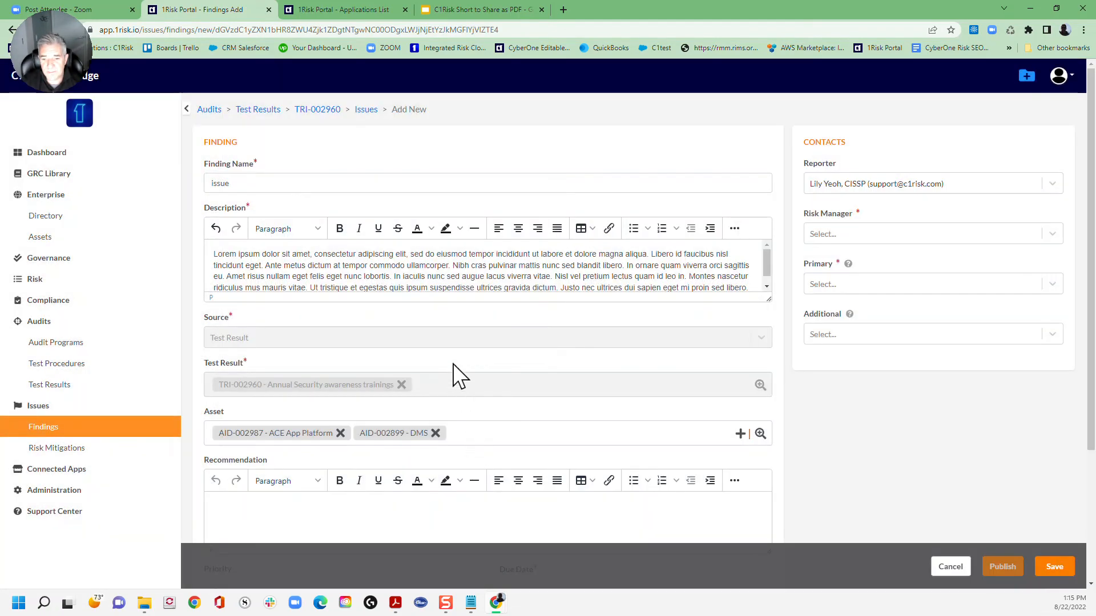
# Fill the finding's Recommendation with the "Lorem ipsum dolor sit amet" sample text.
pyautogui.scroll(-2, 454, 364)
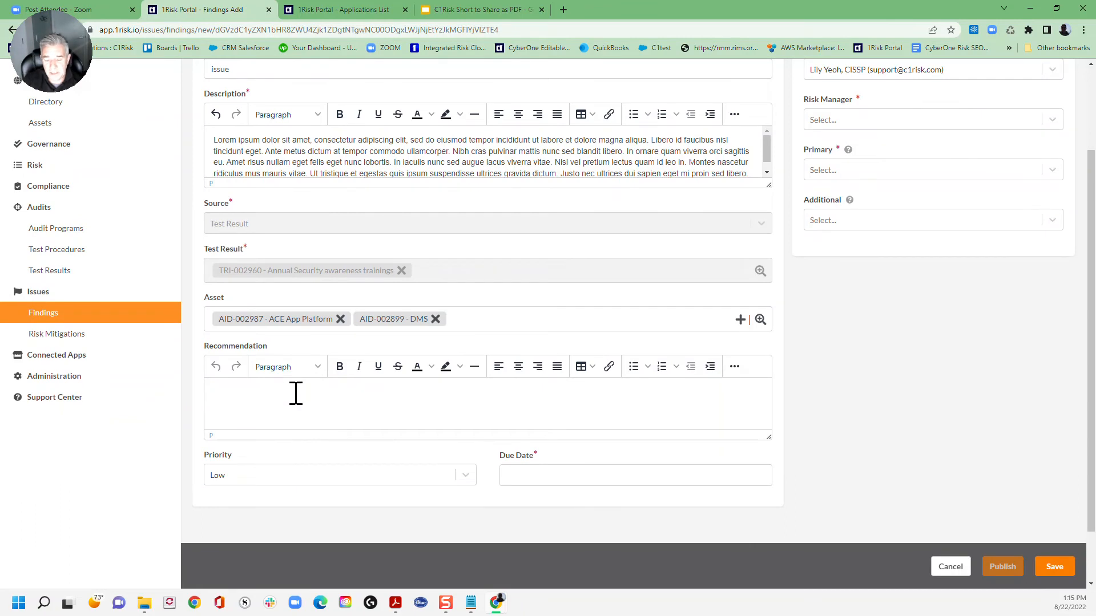
pyautogui.write('Lorem ipsum dolor sit amet, consectetur adipiscing elit, sed do eiusmod tempor incididunt ut labore et dolore magna aliqua. Libero id faucibus nisl tincidunt eget. Ante metus dictum at tempor commodo ullamcorper. Nibh cras pulvinar mattis nunc sed blandit libero. In ornare quam viverra orci sagittis eu. Amet risus nullam eget felis eget nunc lobortis. In iaculis nunc sed augue lacus viverra vitae. Nisl vel pretium lectus quam id leo in. Montes nascetur ridiculus mus mauris vitae. Ut tristique et egestas quis ipsum suspendisse ultrices gravida dictum. Justo nec ultrices dui sapien eget mi proin sed libero.')
# Set the finding's priority to High and its due date to August 31, 2022.
pyautogui.scroll(-2, 296, 394)
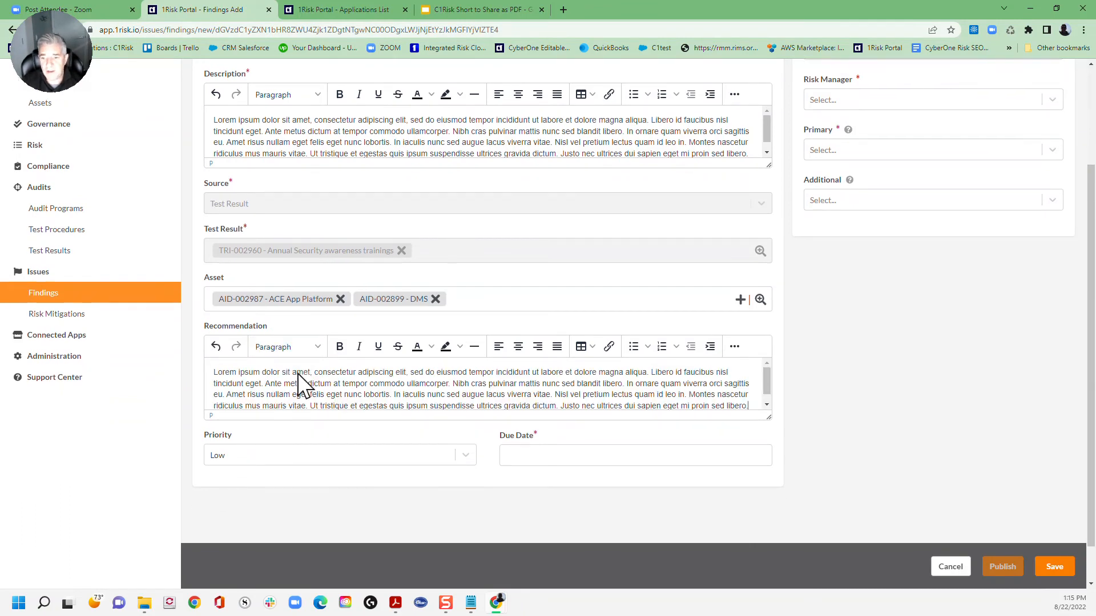
pyautogui.click(465, 412)
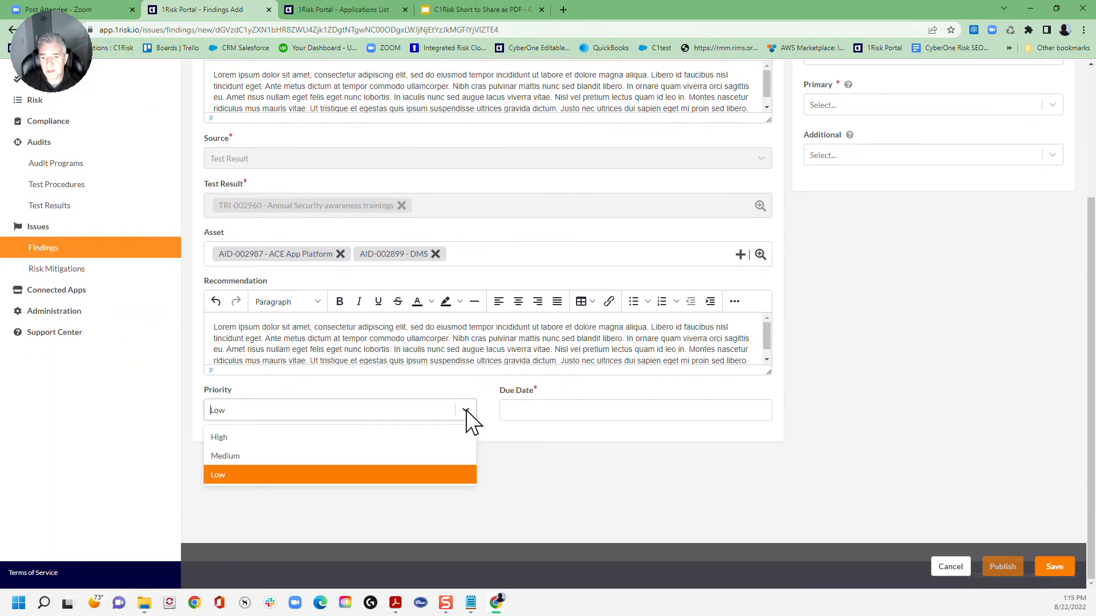
pyautogui.click(253, 439)
pyautogui.click(524, 412)
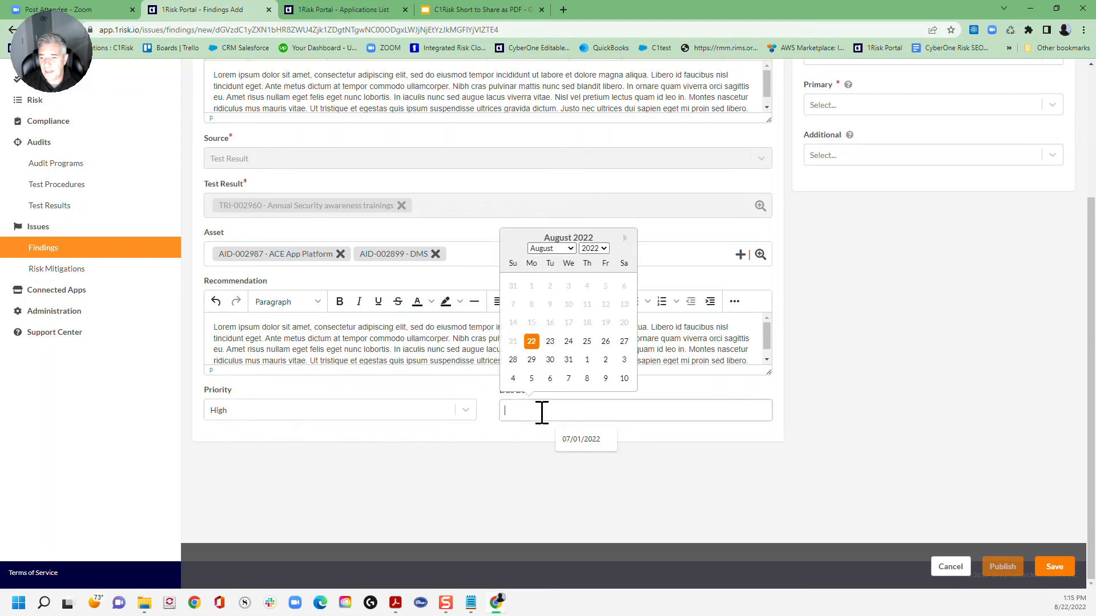
pyautogui.click(569, 360)
# Assign the first listed person as the finding's risk manager.
pyautogui.scroll(5, 788, 372)
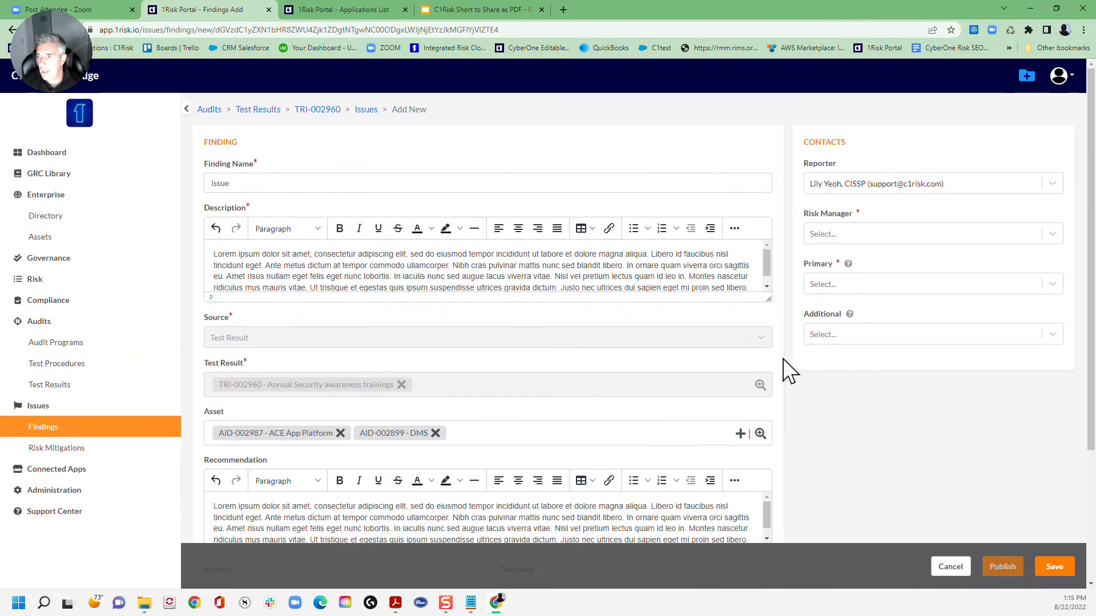
pyautogui.moveTo(850, 268)
pyautogui.click(856, 234)
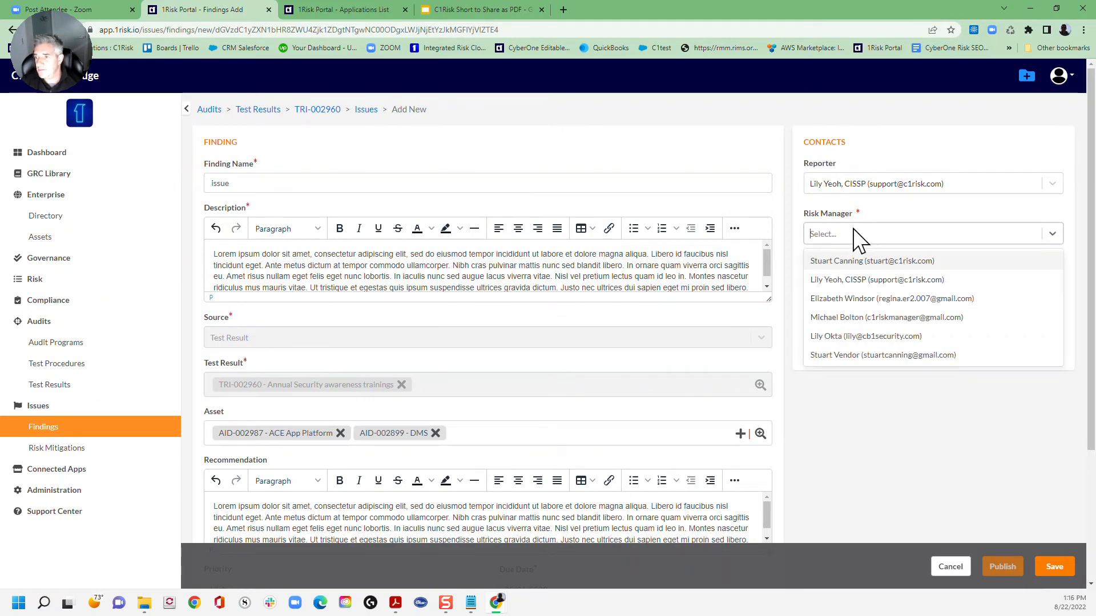
pyautogui.click(852, 258)
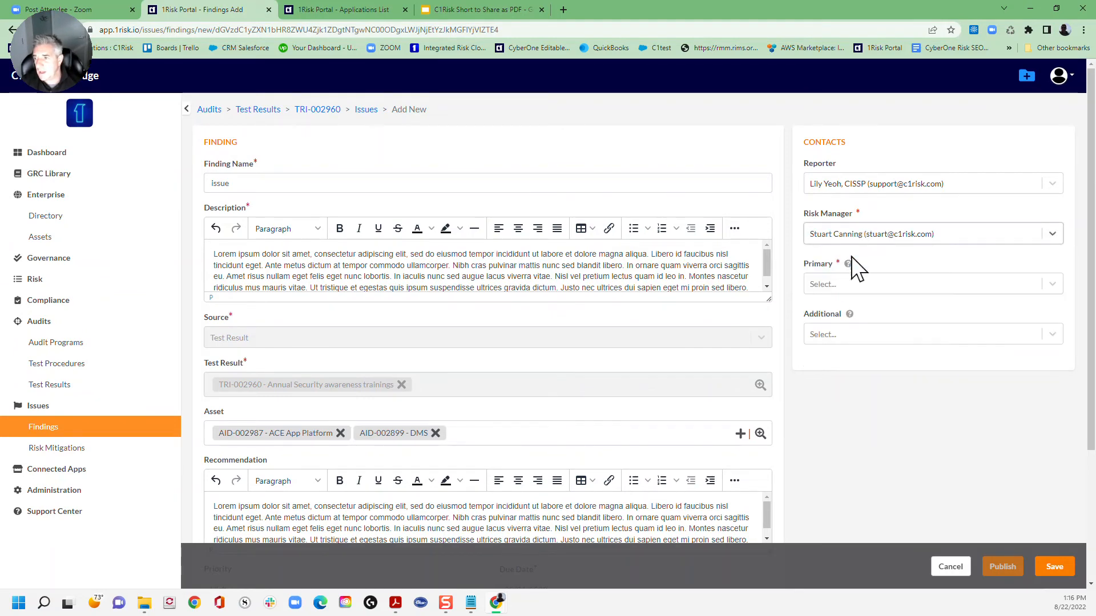
# Assign the first listed person as the finding's primary contact, leave the additional contact empty, and publish the finding.
pyautogui.click(855, 286)
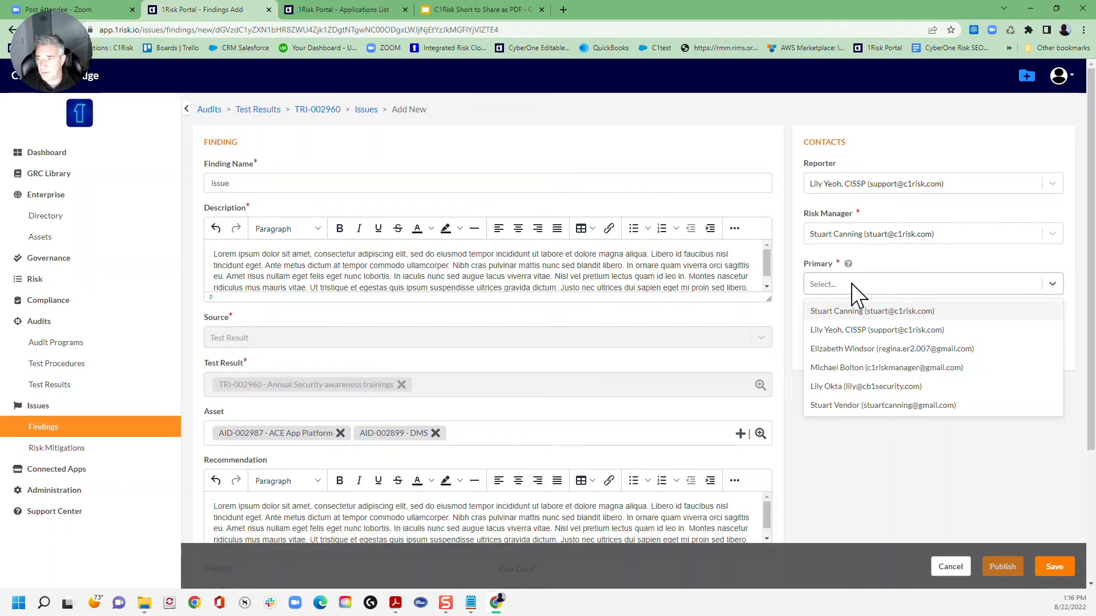
pyautogui.click(838, 311)
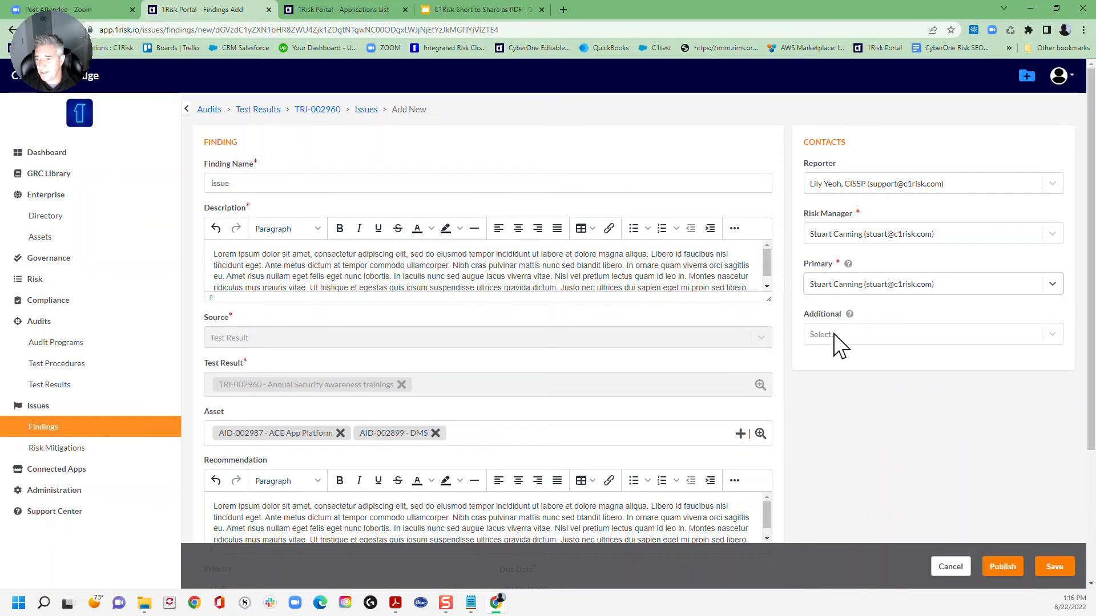
pyautogui.click(835, 335)
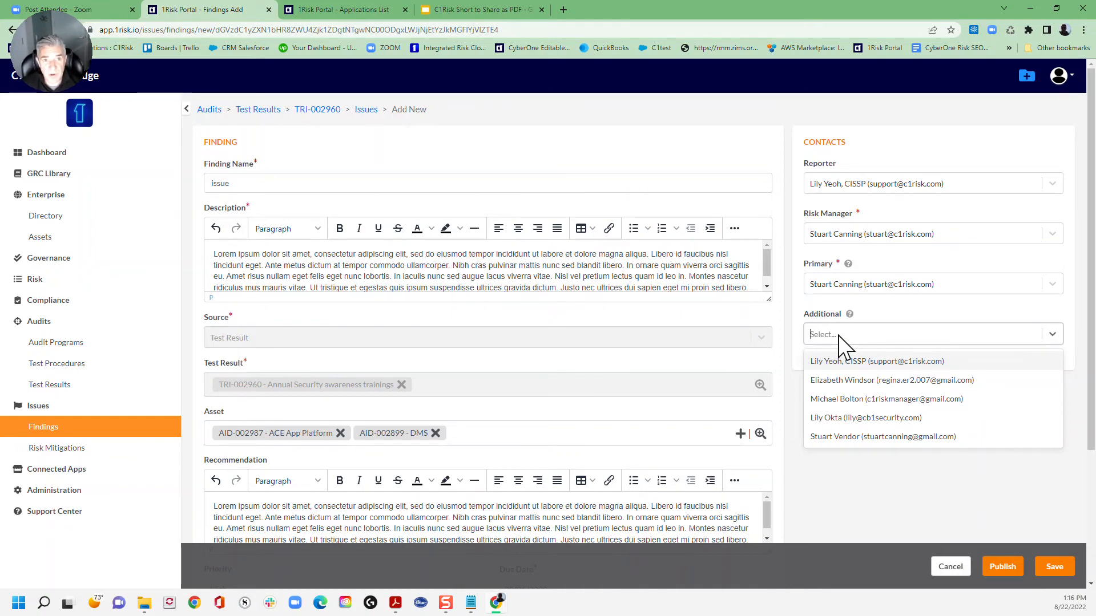
pyautogui.click(838, 335)
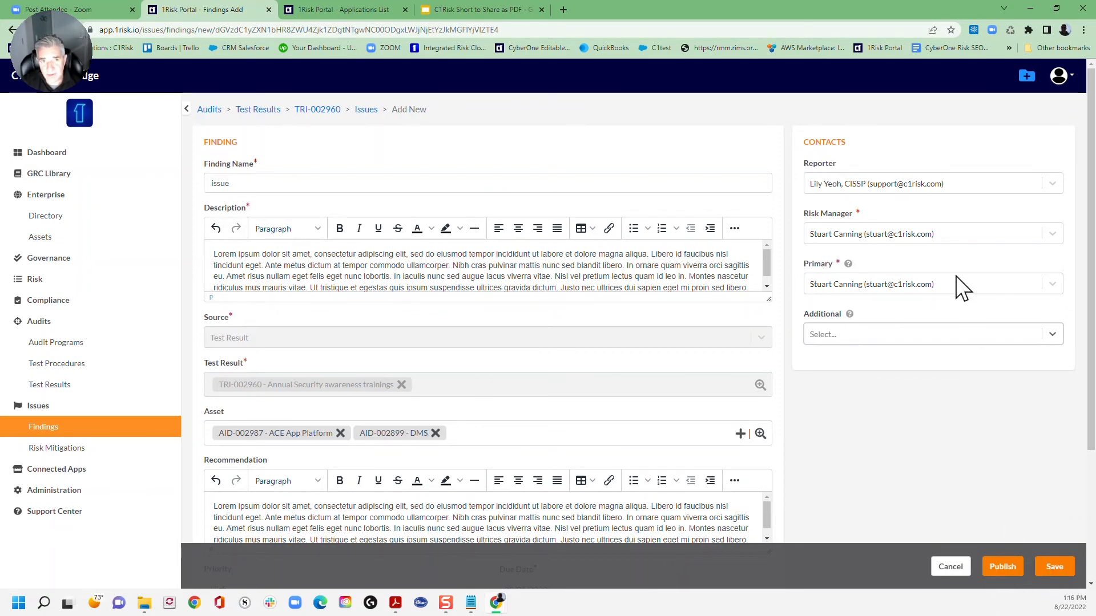
pyautogui.click(999, 568)
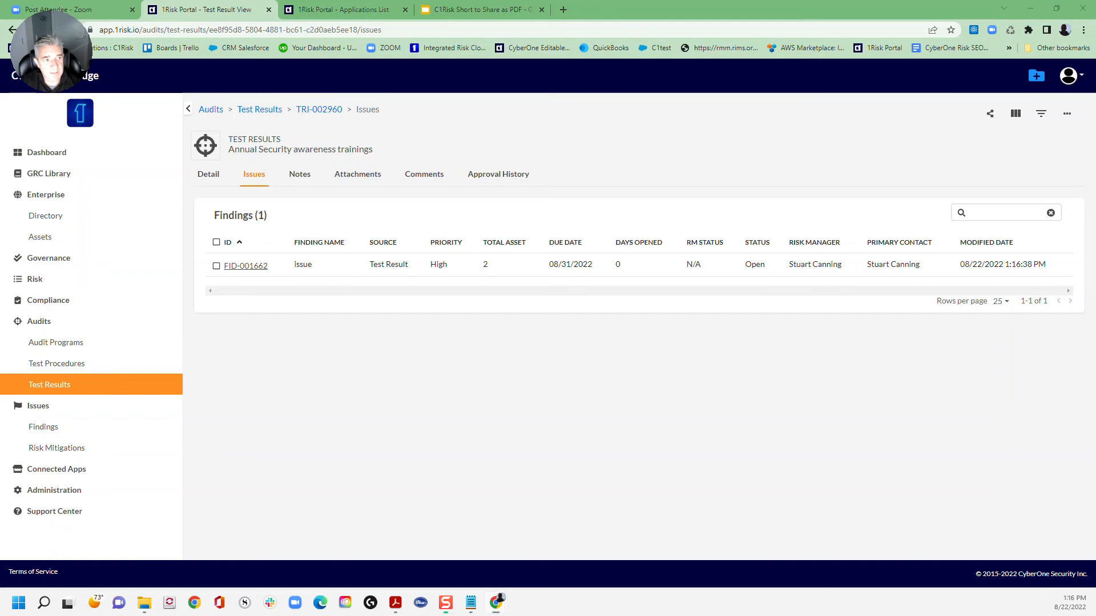
# Open the finding from its assignment email in Gmail, signing in to 1Risk with the Google account, and maximize the window.
pyautogui.moveTo(1, 388); pyautogui.dragTo(362, 87)
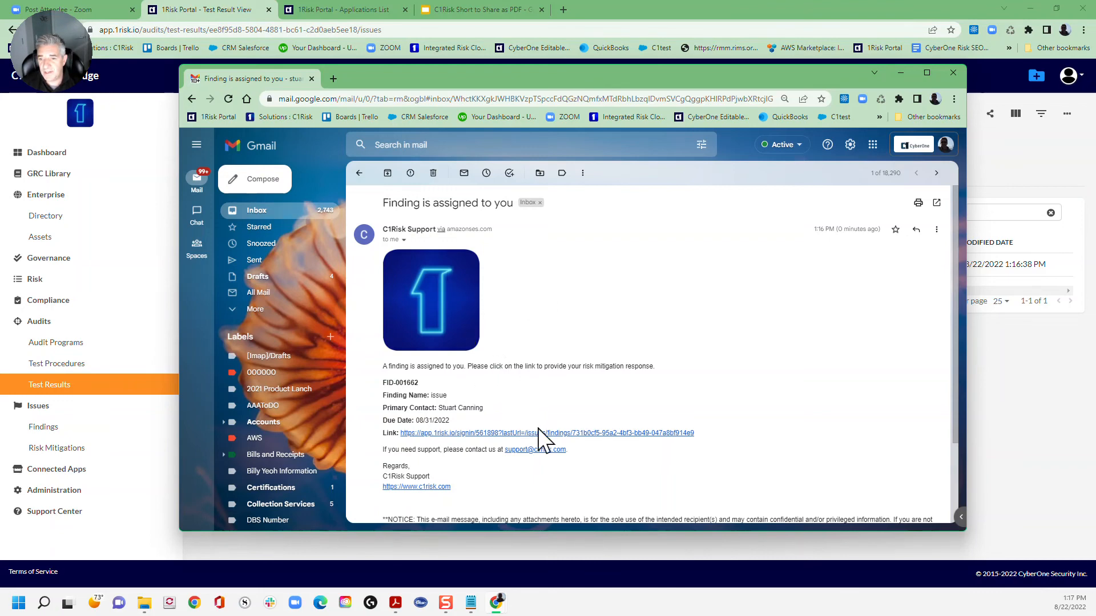
pyautogui.click(507, 433)
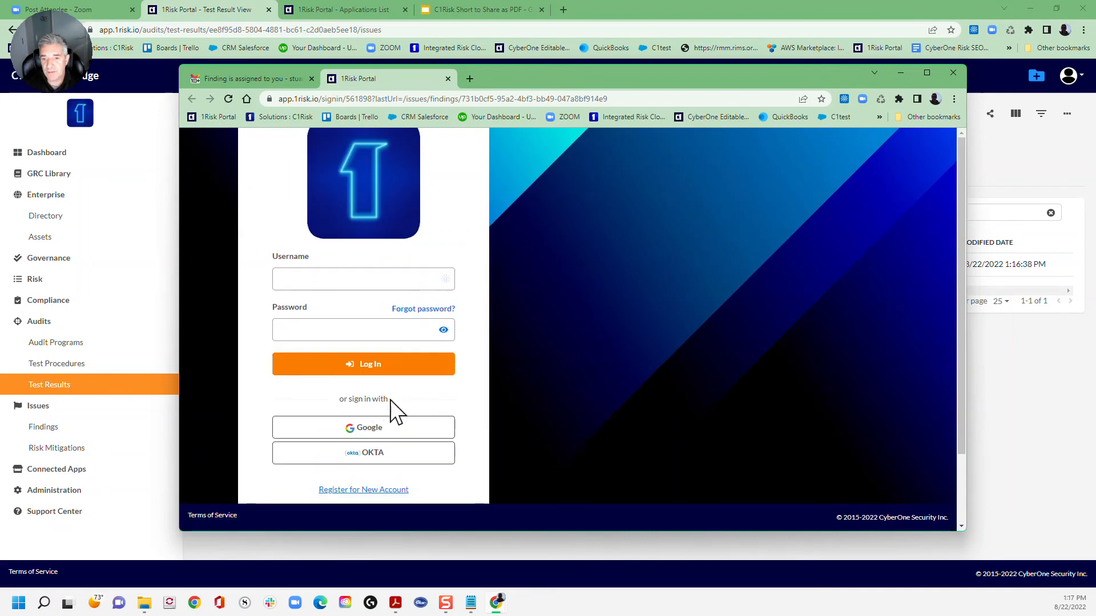
pyautogui.click(373, 429)
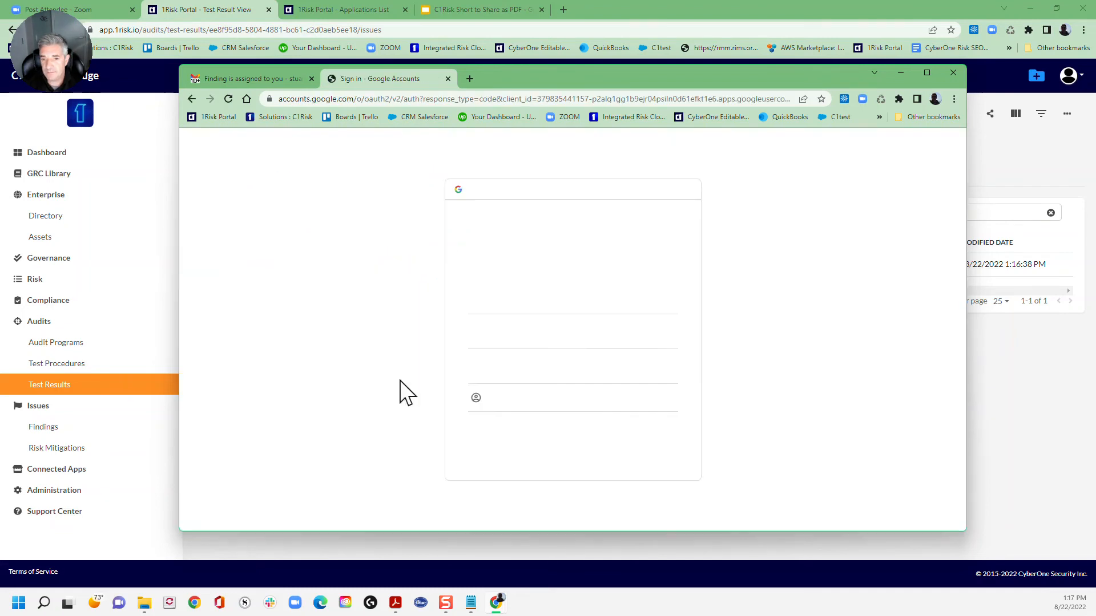
pyautogui.click(522, 299)
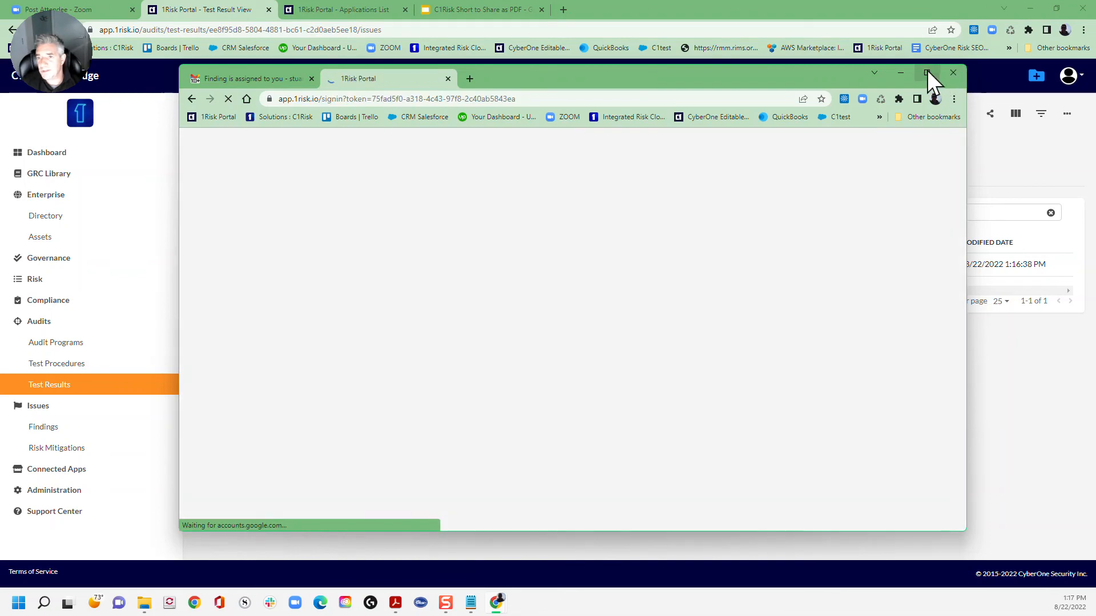
pyautogui.click(927, 72)
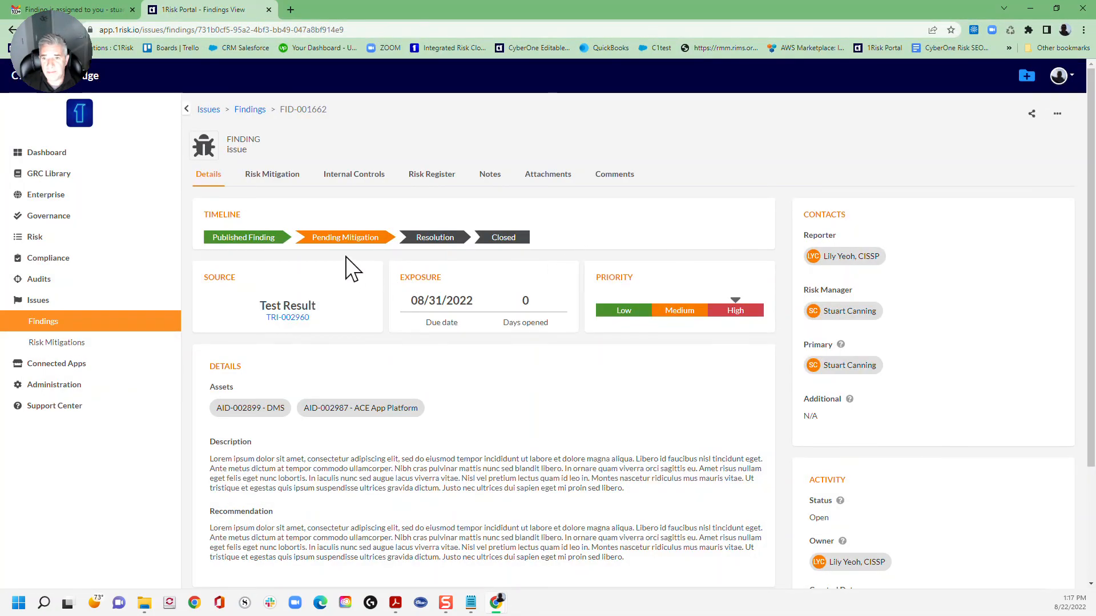
# Start a new risk mitigation for the finding and fill Root Cause Analysis and Action Plans with the "Lorem ipsum dolor sit amet" sample text.
pyautogui.scroll(-3, 365, 252)
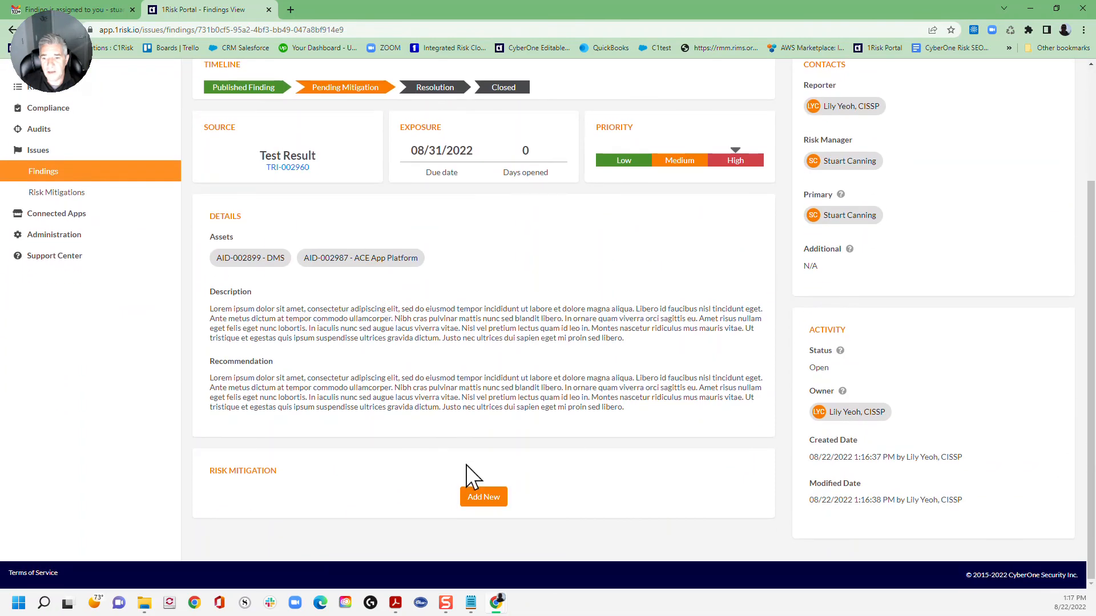
pyautogui.click(483, 499)
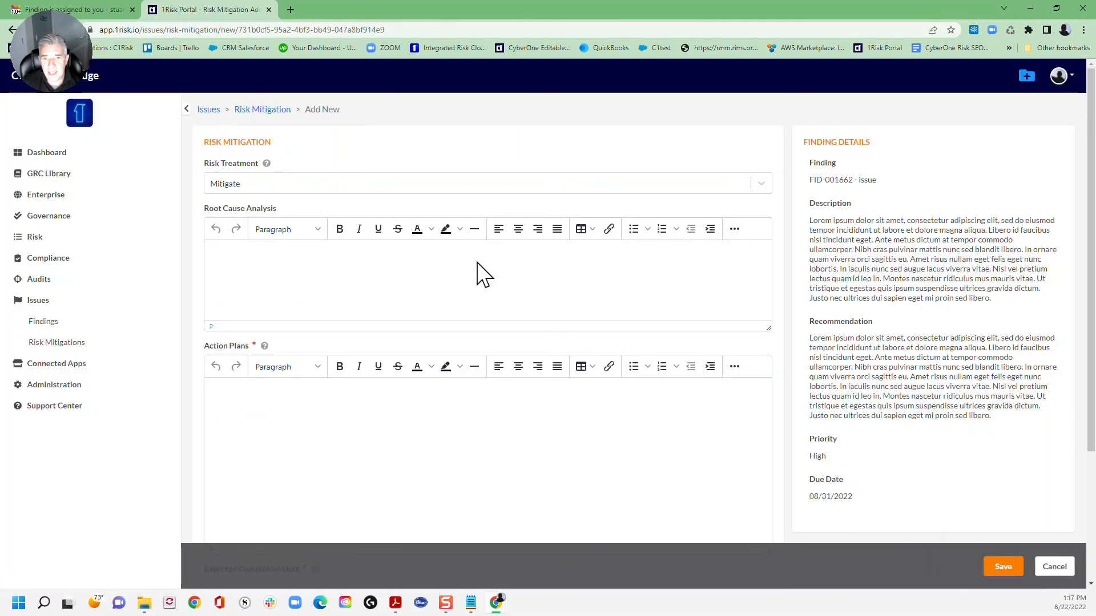
pyautogui.click(315, 260)
pyautogui.write('Lorem ipsum dolor sit amet, consectetur adipiscing elit, sed do eiusmod tempor incididunt ut labore et dolore magna aliqua. Libero id faucibus nisl tincidunt eget. Ante metus dictum at tempor commodo ullamcorper. Nibh cras pulvinar mattis nunc sed blandit libero. In ornare quam viverra orci sagittis eu. Amet risus nullam eget felis eget nunc lobortis. In iaculis nunc sed augue lacus viverra vitae. Nisl vel pretium lectus quam id leo in. Montes nascetur ridiculus mus mauris vitae. Ut tristique et egestas quis ipsum suspendisse ultrices gravida dictum. Justo nec ultrices dui sapien eget mi proin sed libero.')
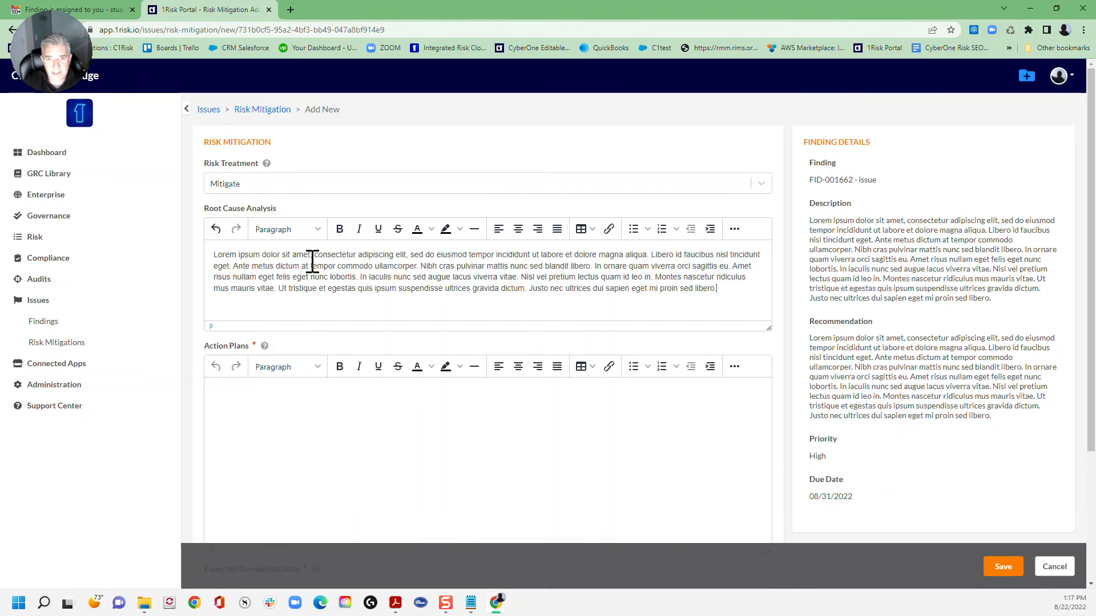
pyautogui.write('Lorem ipsum dolor sit amet, consectetur adipiscing elit, sed do eiusmod tempor incididunt ut labore et dolore magna aliqua. Libero id faucibus nisl tincidunt eget. Ante metus dictum at tempor commodo ullamcorper. Nibh cras pulvinar mattis nunc sed blandit libero. In ornare quam viverra orci sagittis eu. Amet risus nullam eget felis eget nunc lobortis. In iaculis nunc sed augue lacus viverra vitae. Nisl vel pretium lectus quam id leo in. Montes nascetur ridiculus mus mauris vitae. Ut tristique et egestas quis ipsum suspendisse ultrices gravida dictum. Justo nec ultrices dui sapien eget mi proin sed libero.')
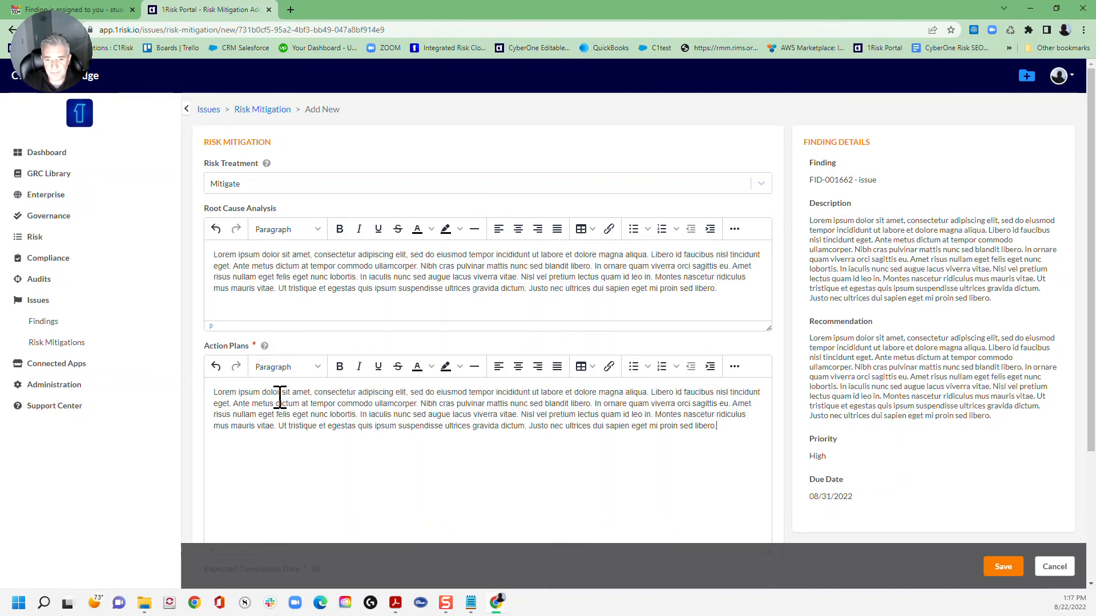
# Set the risk mitigation's expected completion date to 09/01/2022 and review the form.
pyautogui.scroll(-3, 335, 391)
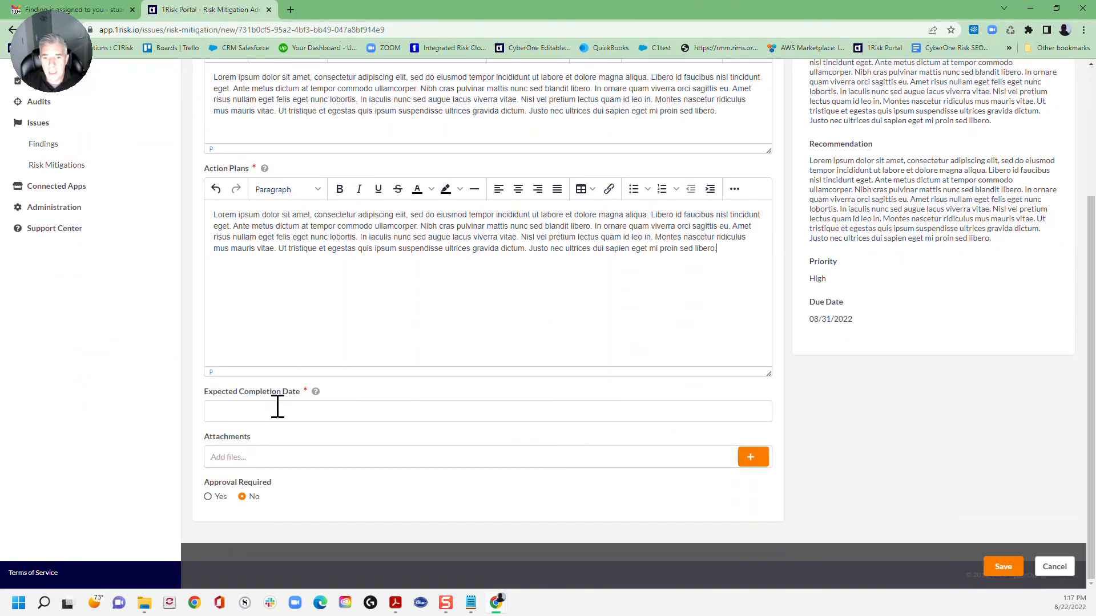
pyautogui.click(277, 409)
pyautogui.click(291, 361)
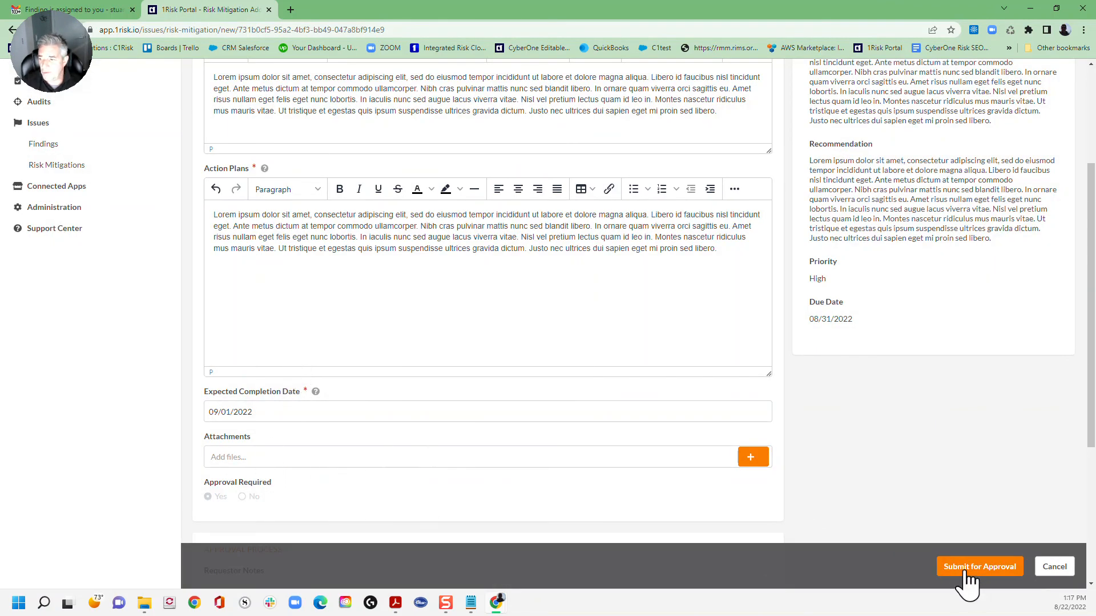
pyautogui.scroll(2, 891, 420)
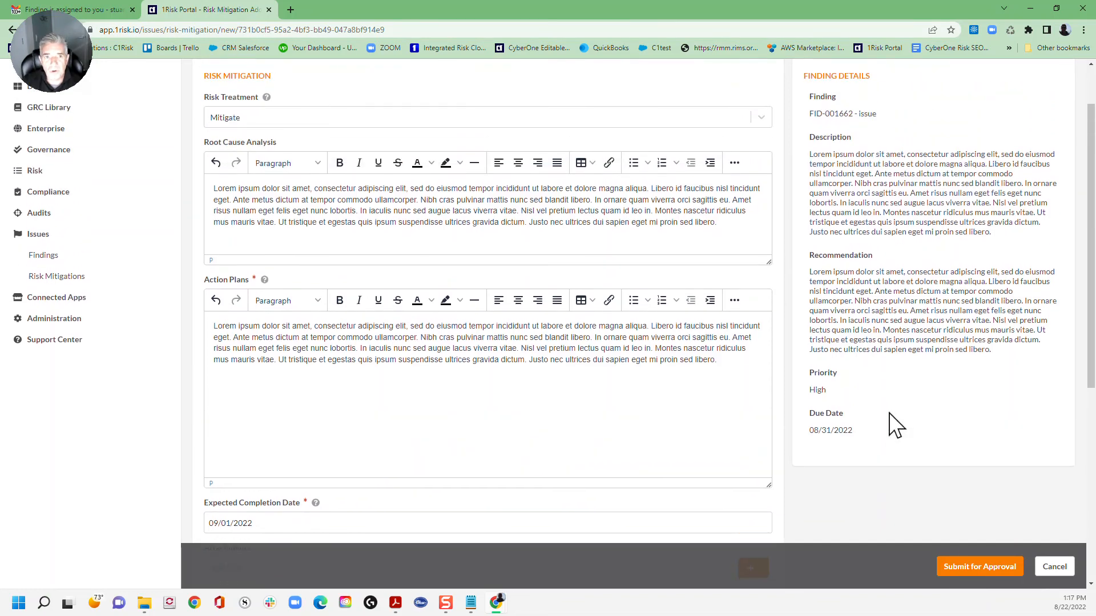
# Leave the unsubmitted risk mitigation for the findings list and expand the Audits section.
pyautogui.click(59, 259)
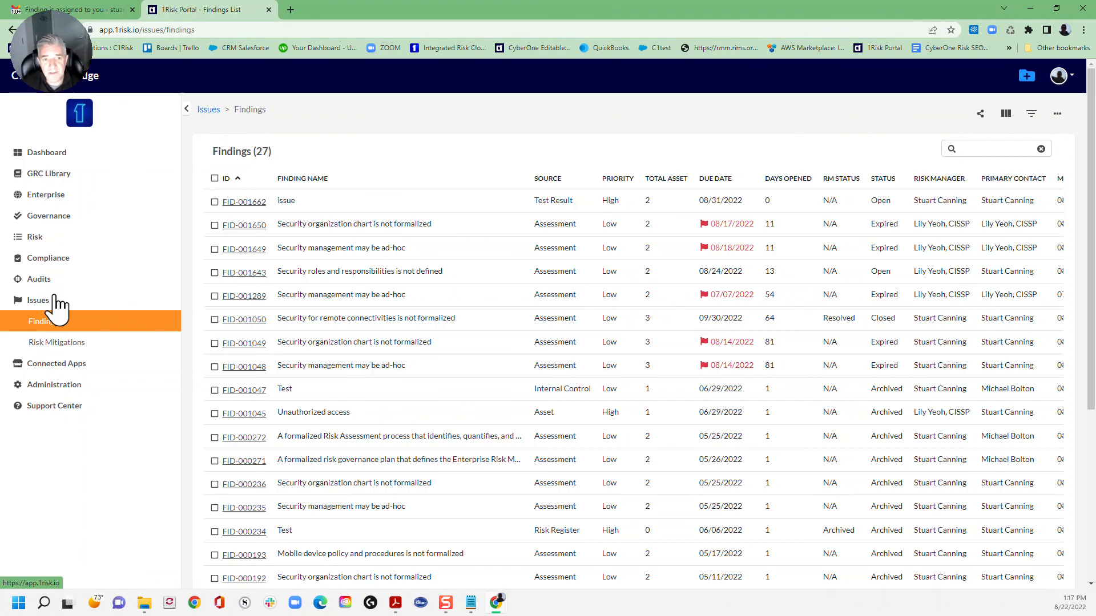
pyautogui.click(45, 281)
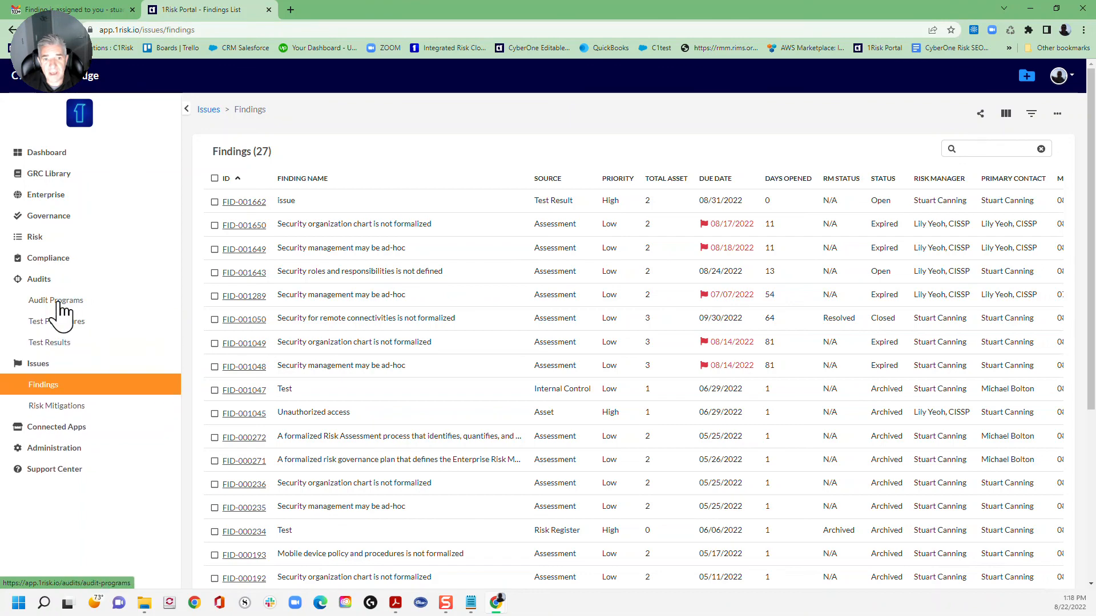